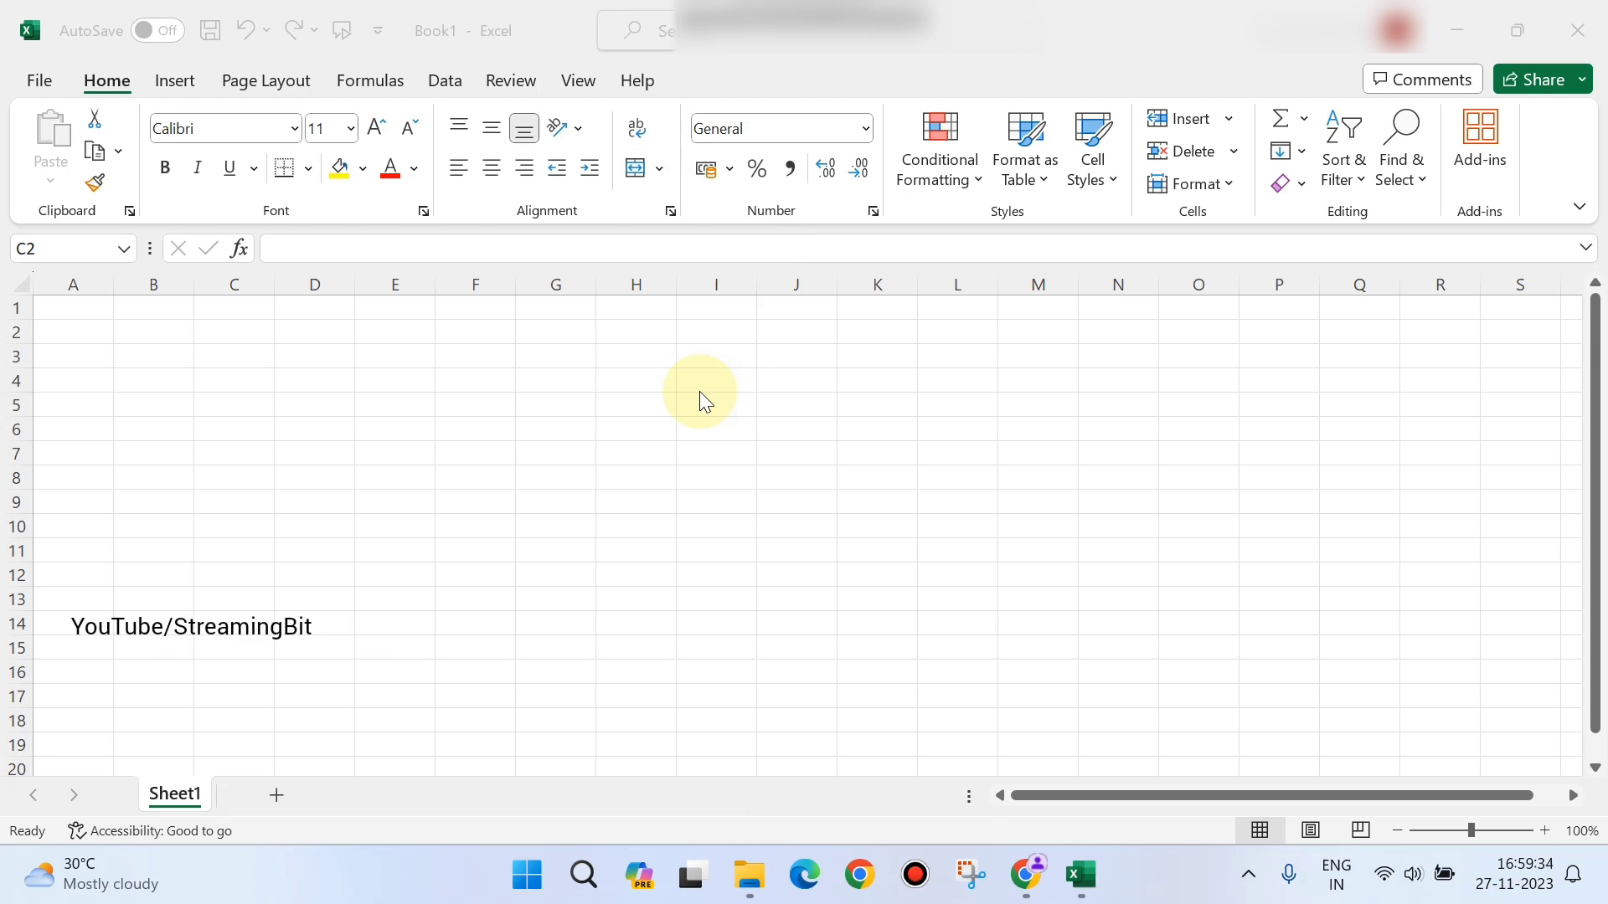
# Enter 100 in C2 and copy it down so C2 through C12 hold 100.
pyautogui.doubleClick(200, 334)
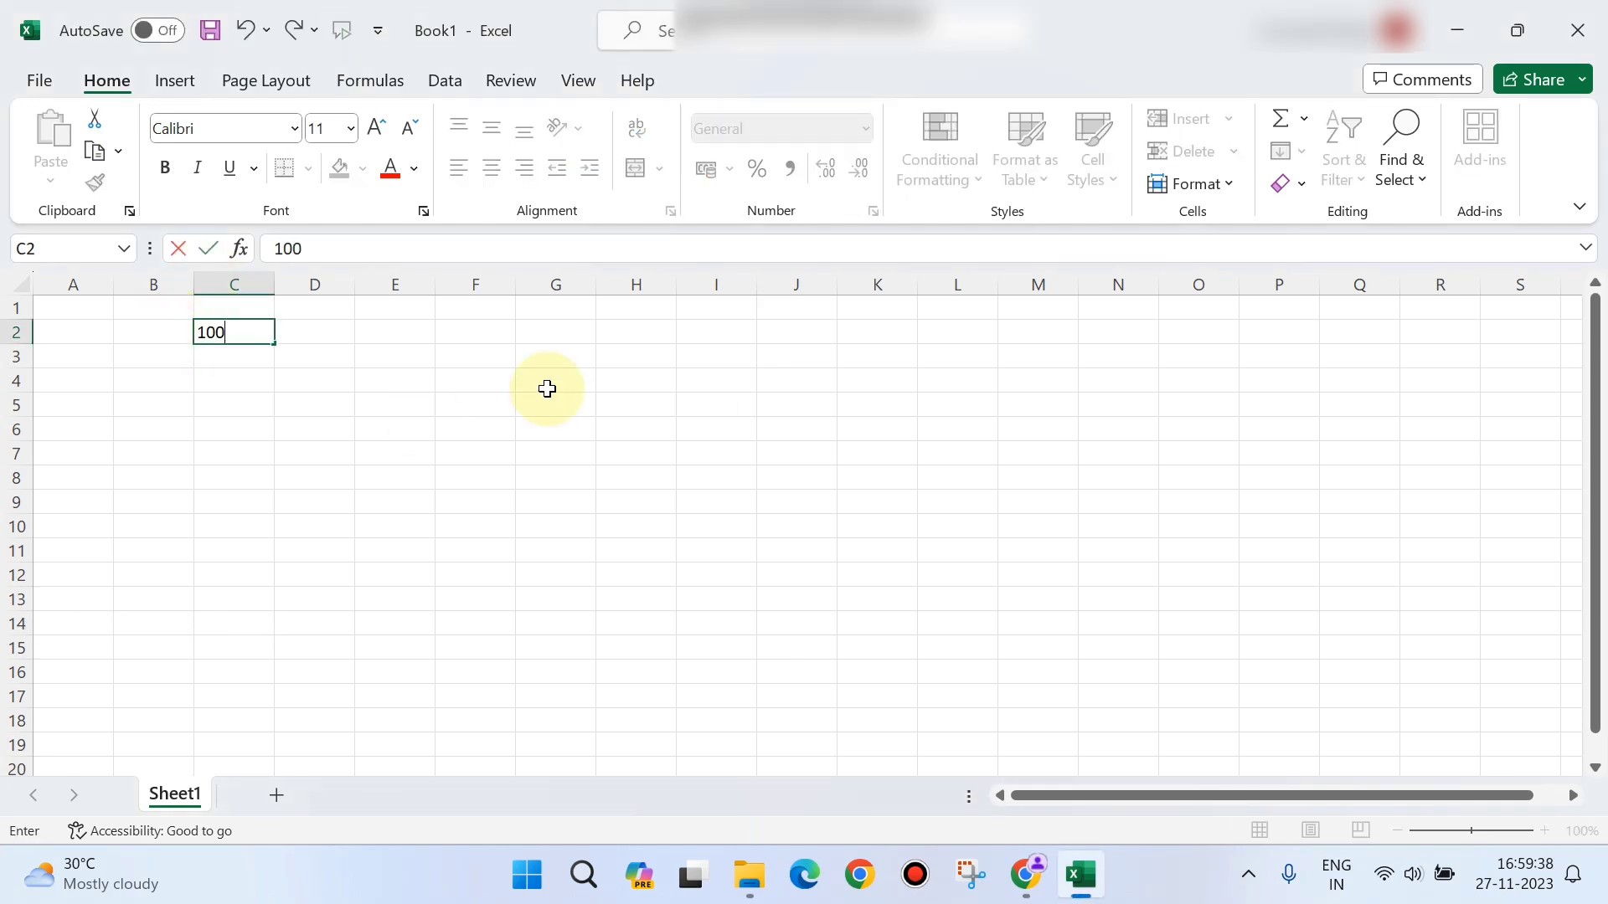
pyautogui.click(475, 475)
pyautogui.click(223, 334)
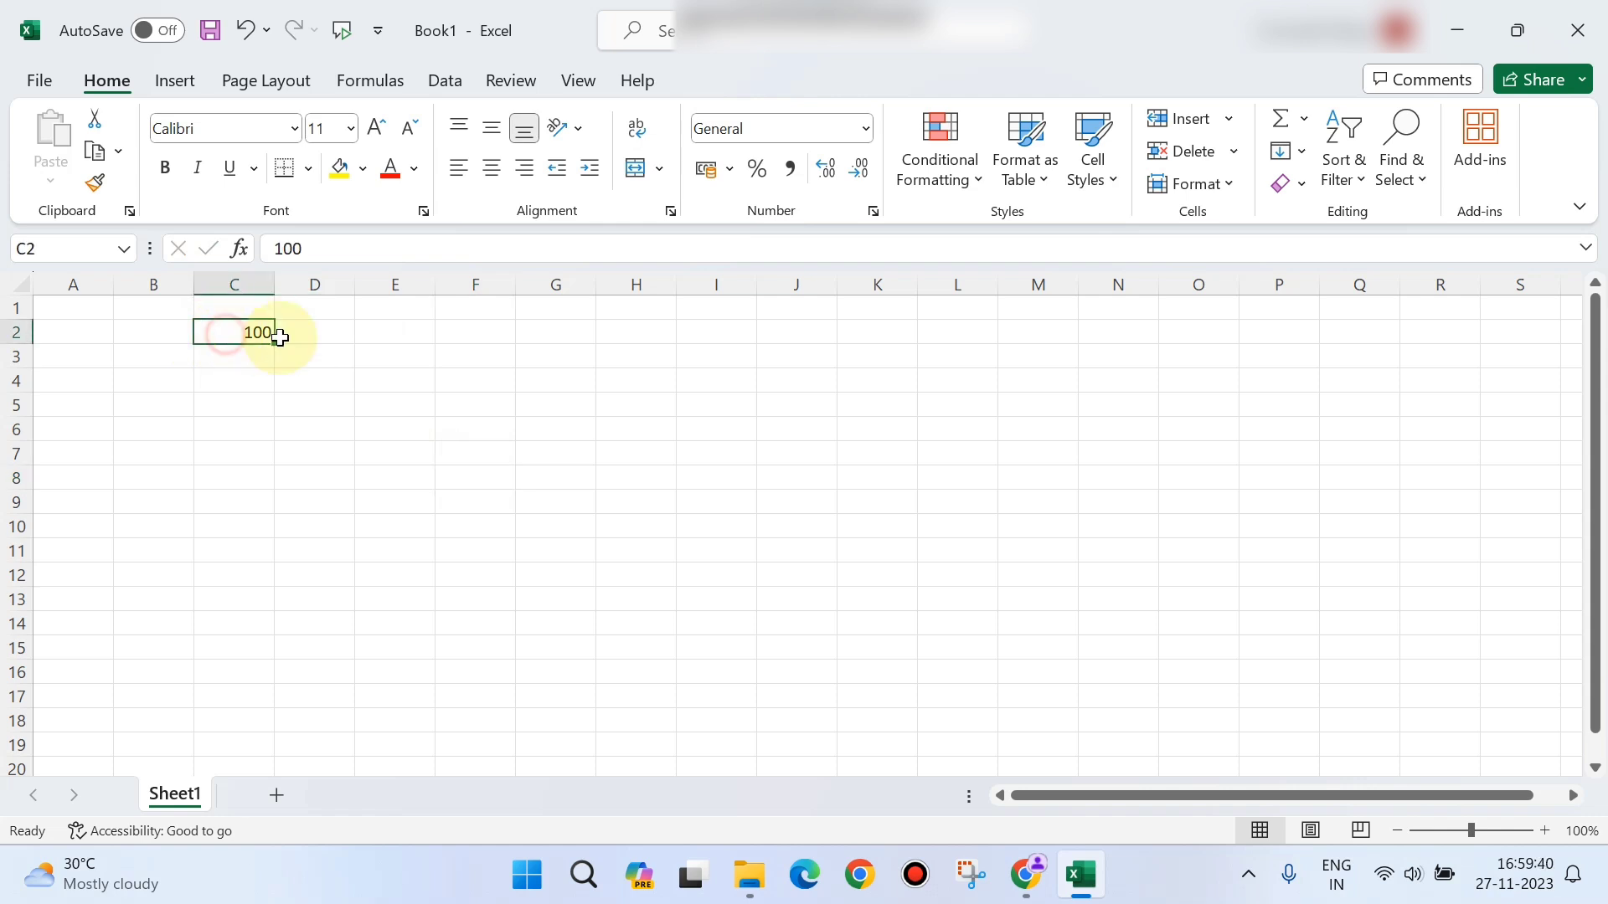
pyautogui.moveTo(275, 346); pyautogui.dragTo(277, 590)
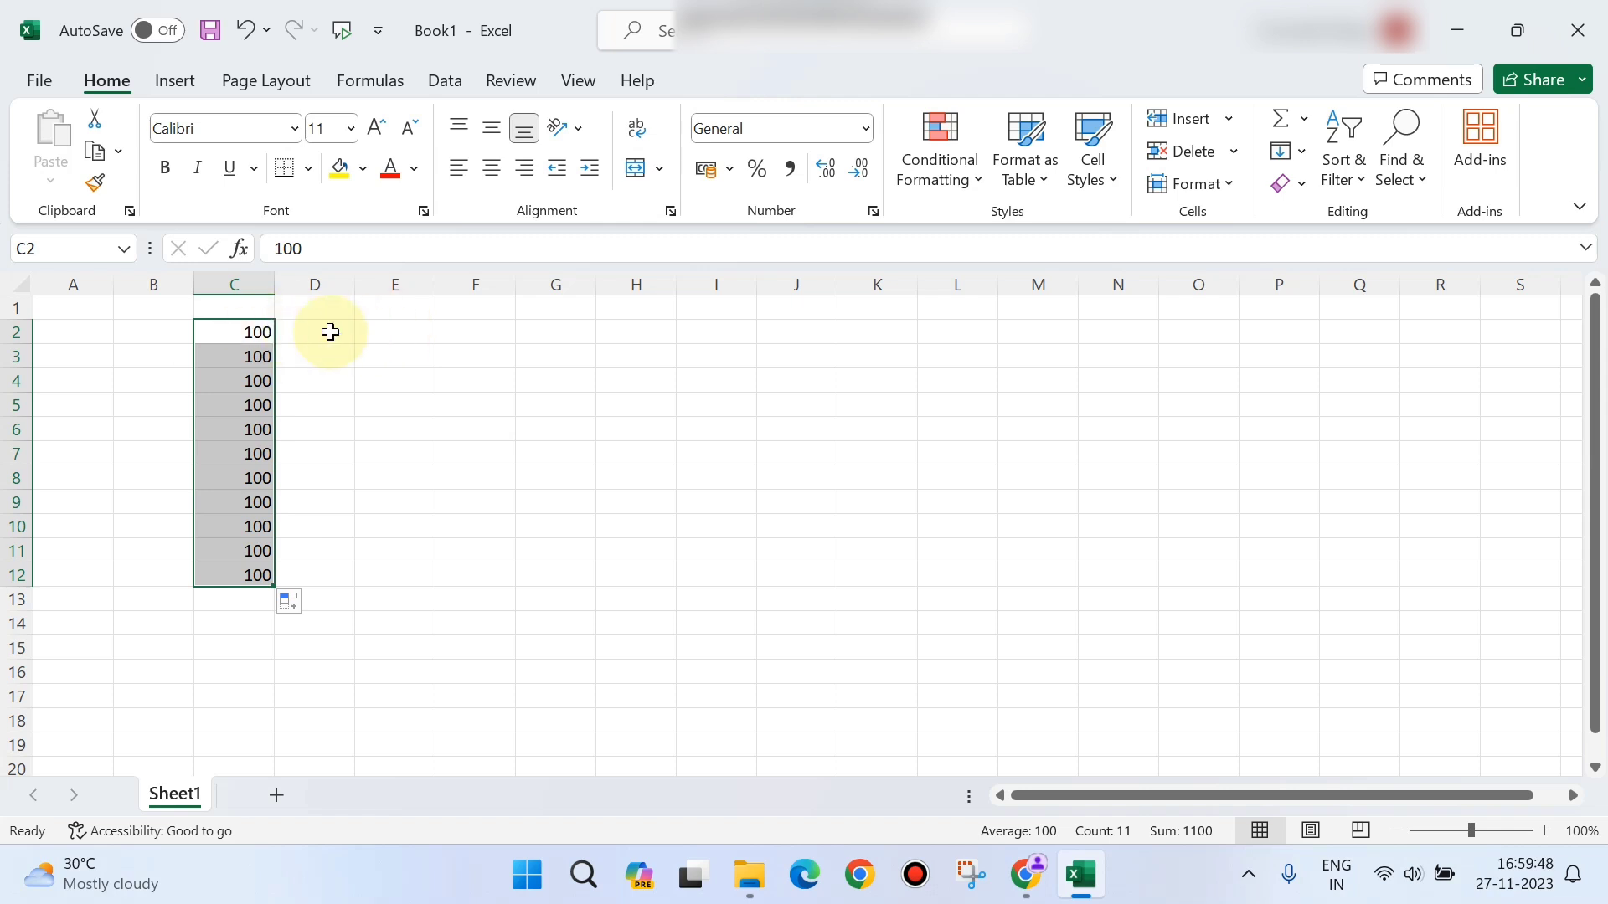
pyautogui.click(375, 335)
# Enter Jan in E2 and AutoFill the months Feb through Dec down to E13.
pyautogui.write('Jan')
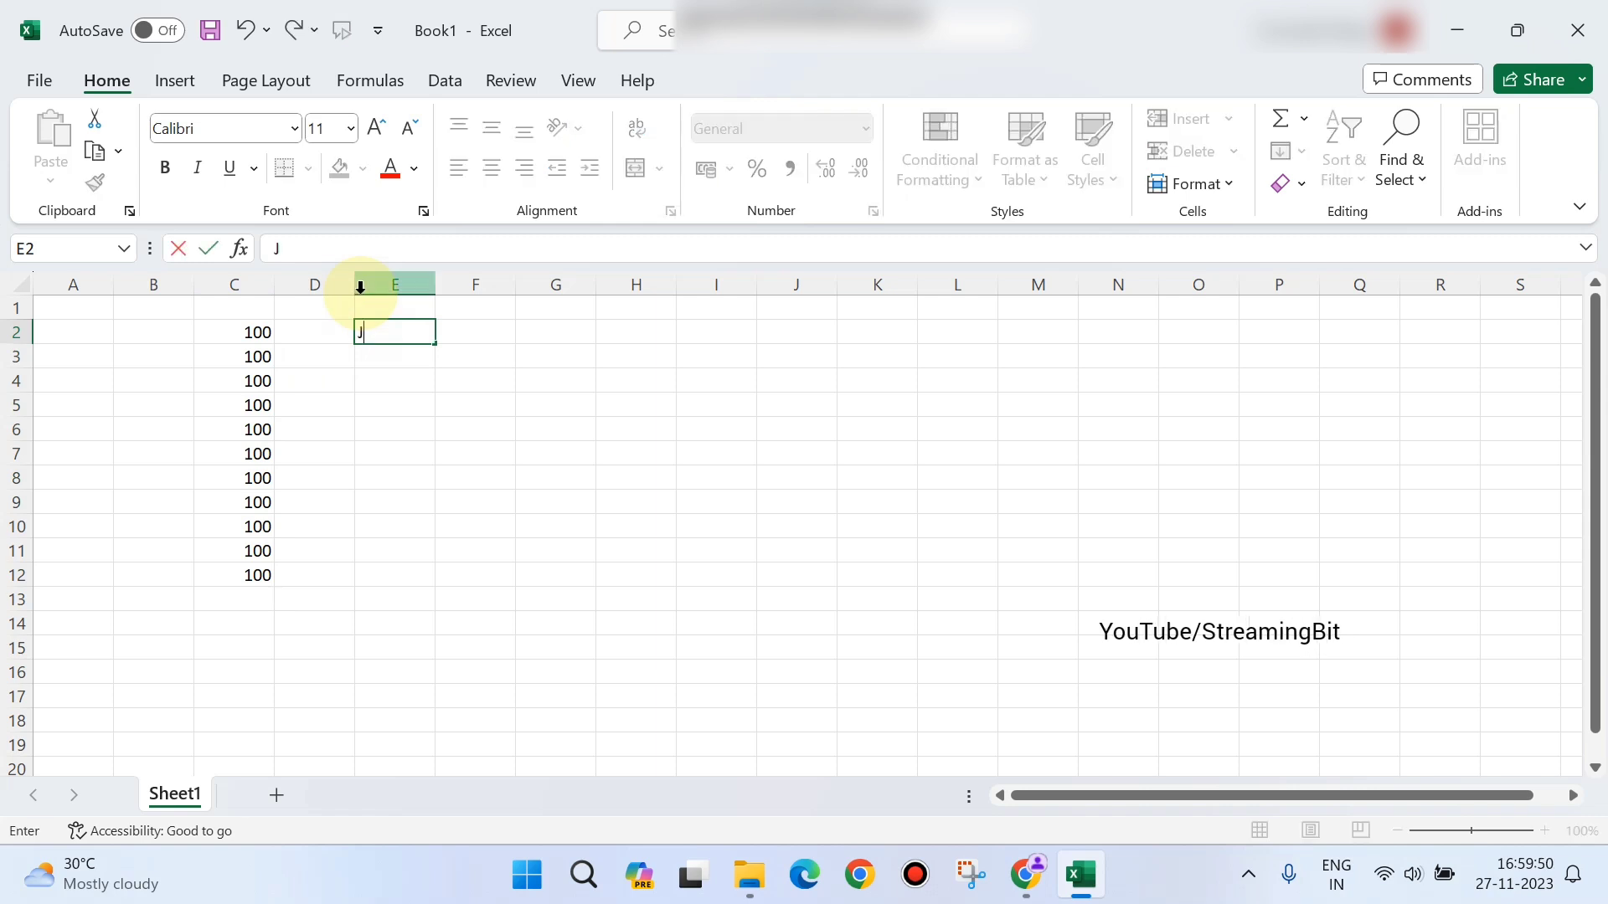
pyautogui.click(438, 373)
pyautogui.click(424, 338)
pyautogui.moveTo(438, 348); pyautogui.dragTo(456, 600)
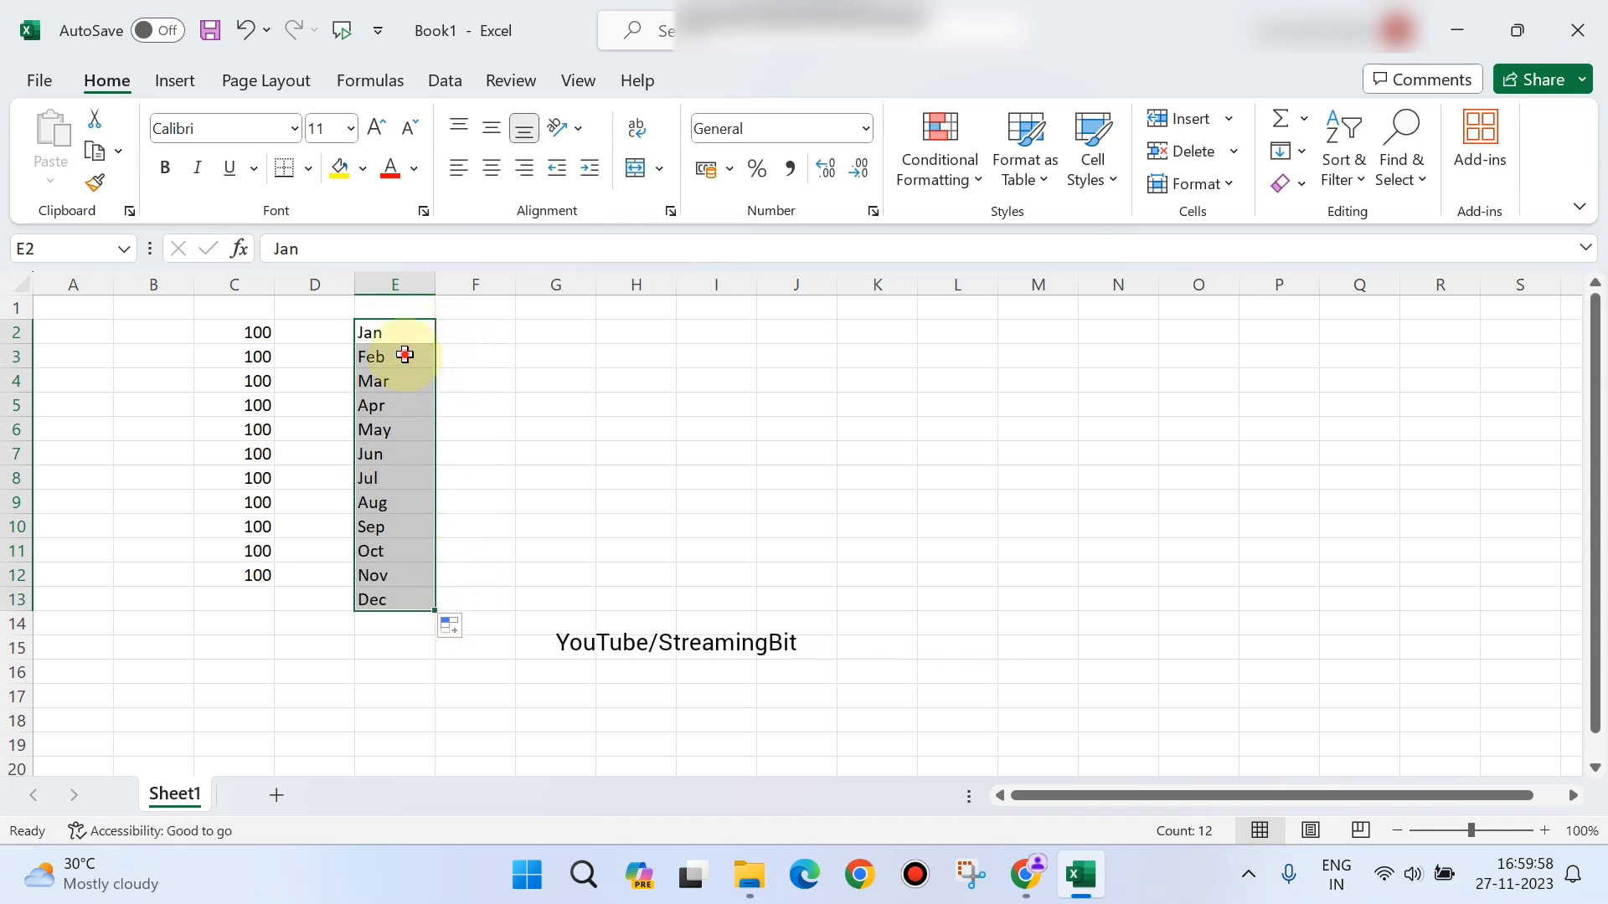
pyautogui.click(407, 356)
pyautogui.click(413, 404)
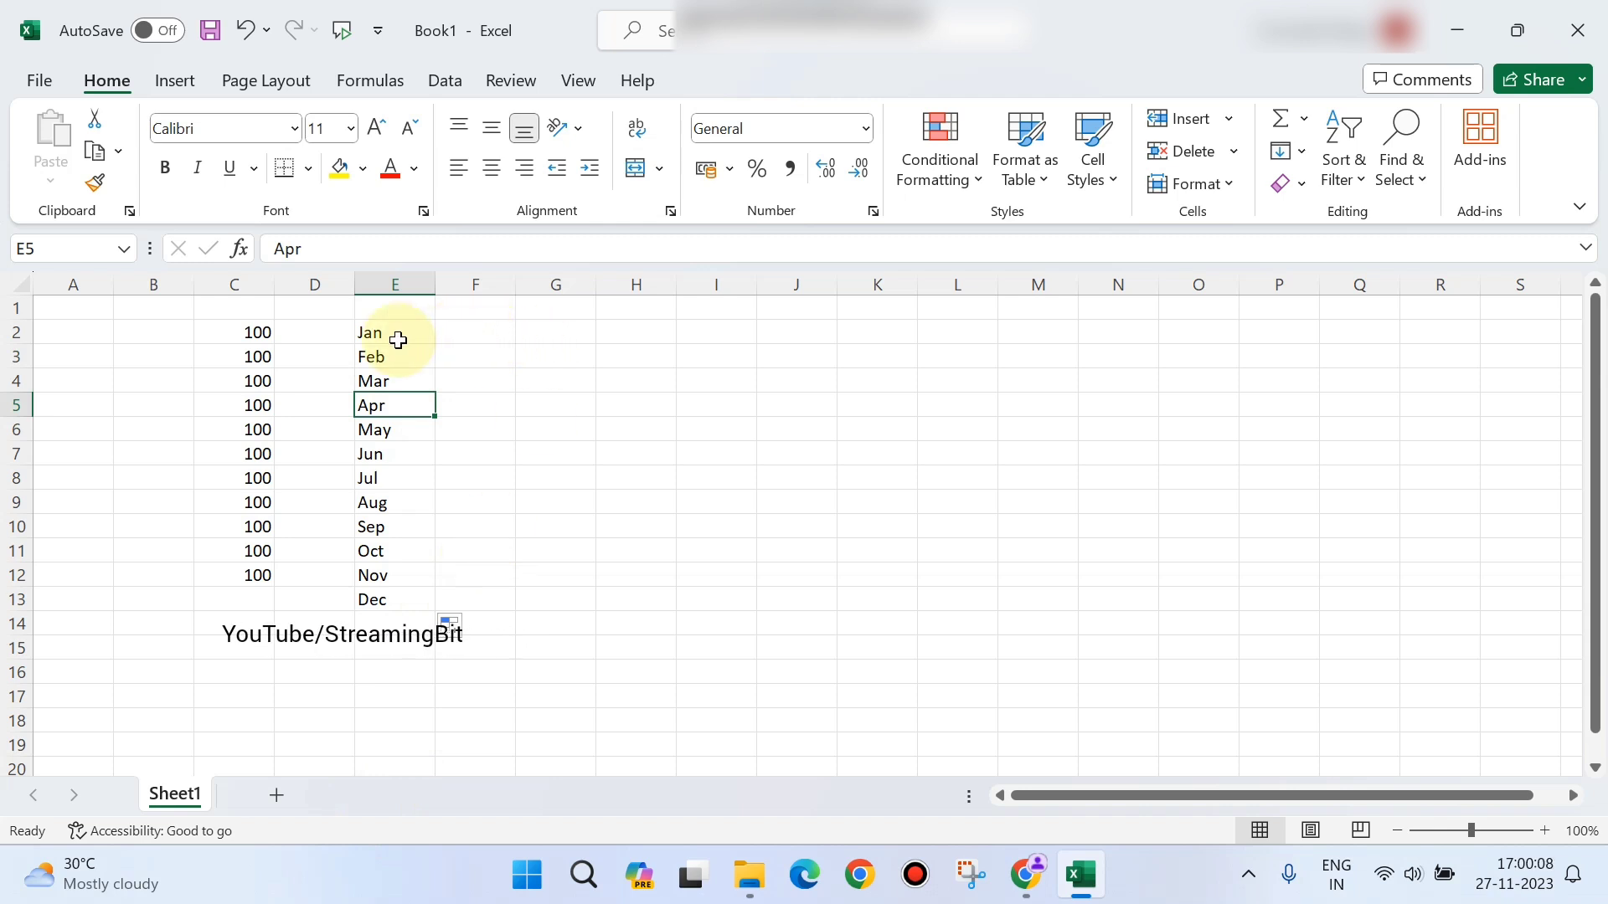
pyautogui.click(537, 337)
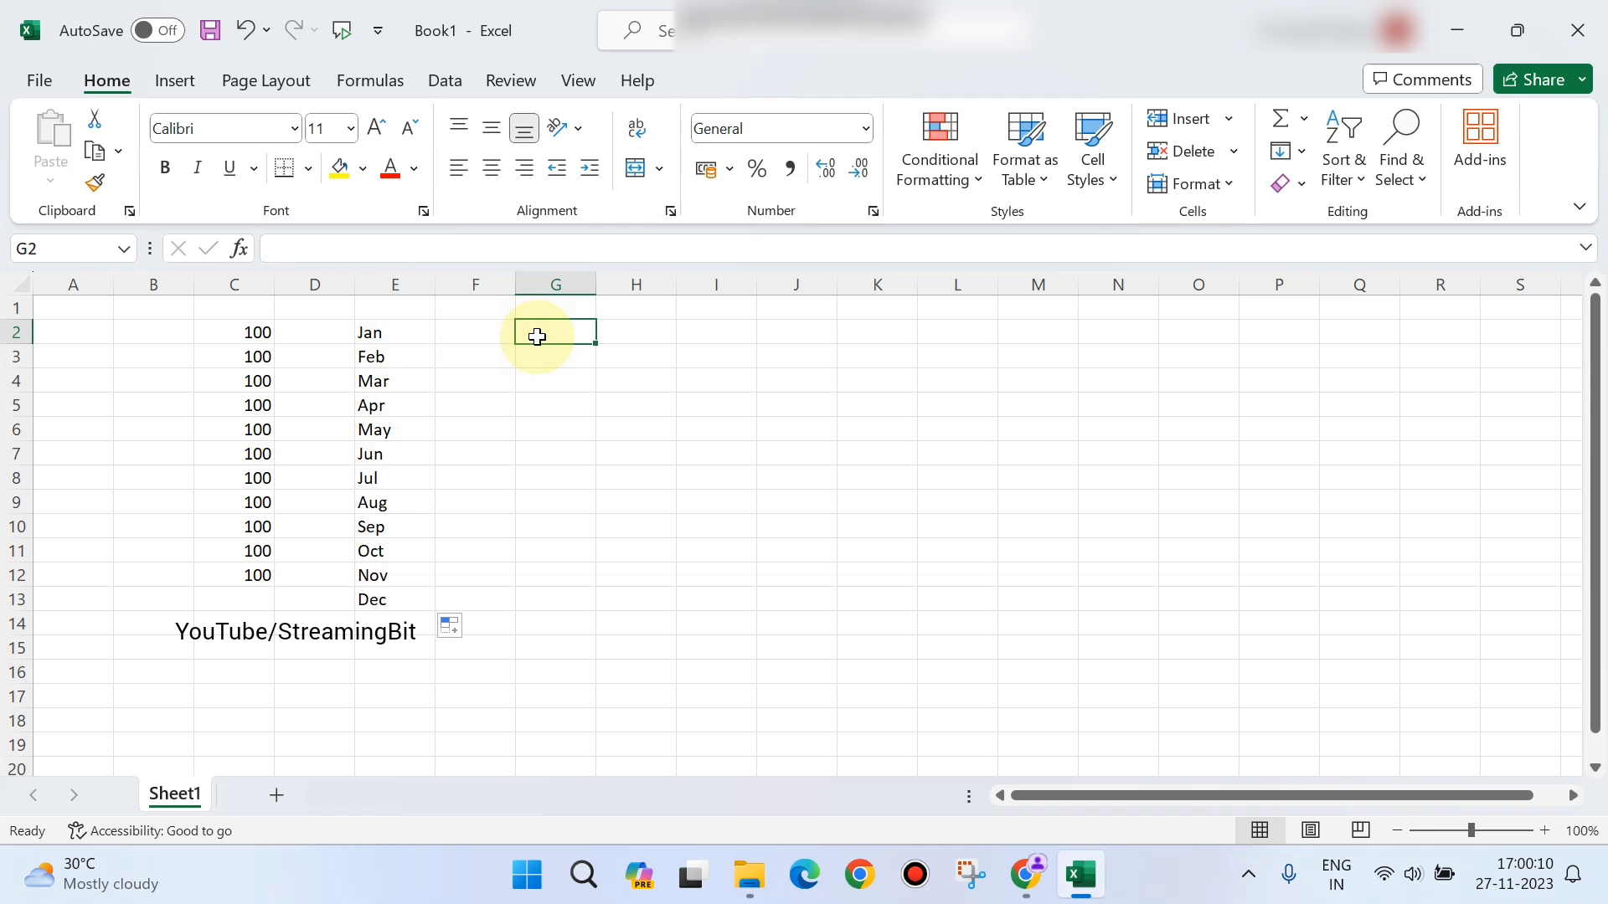
# Enter Monday in G2, fill weekdays down to G11, and autofit column G.
pyautogui.write('Monday')
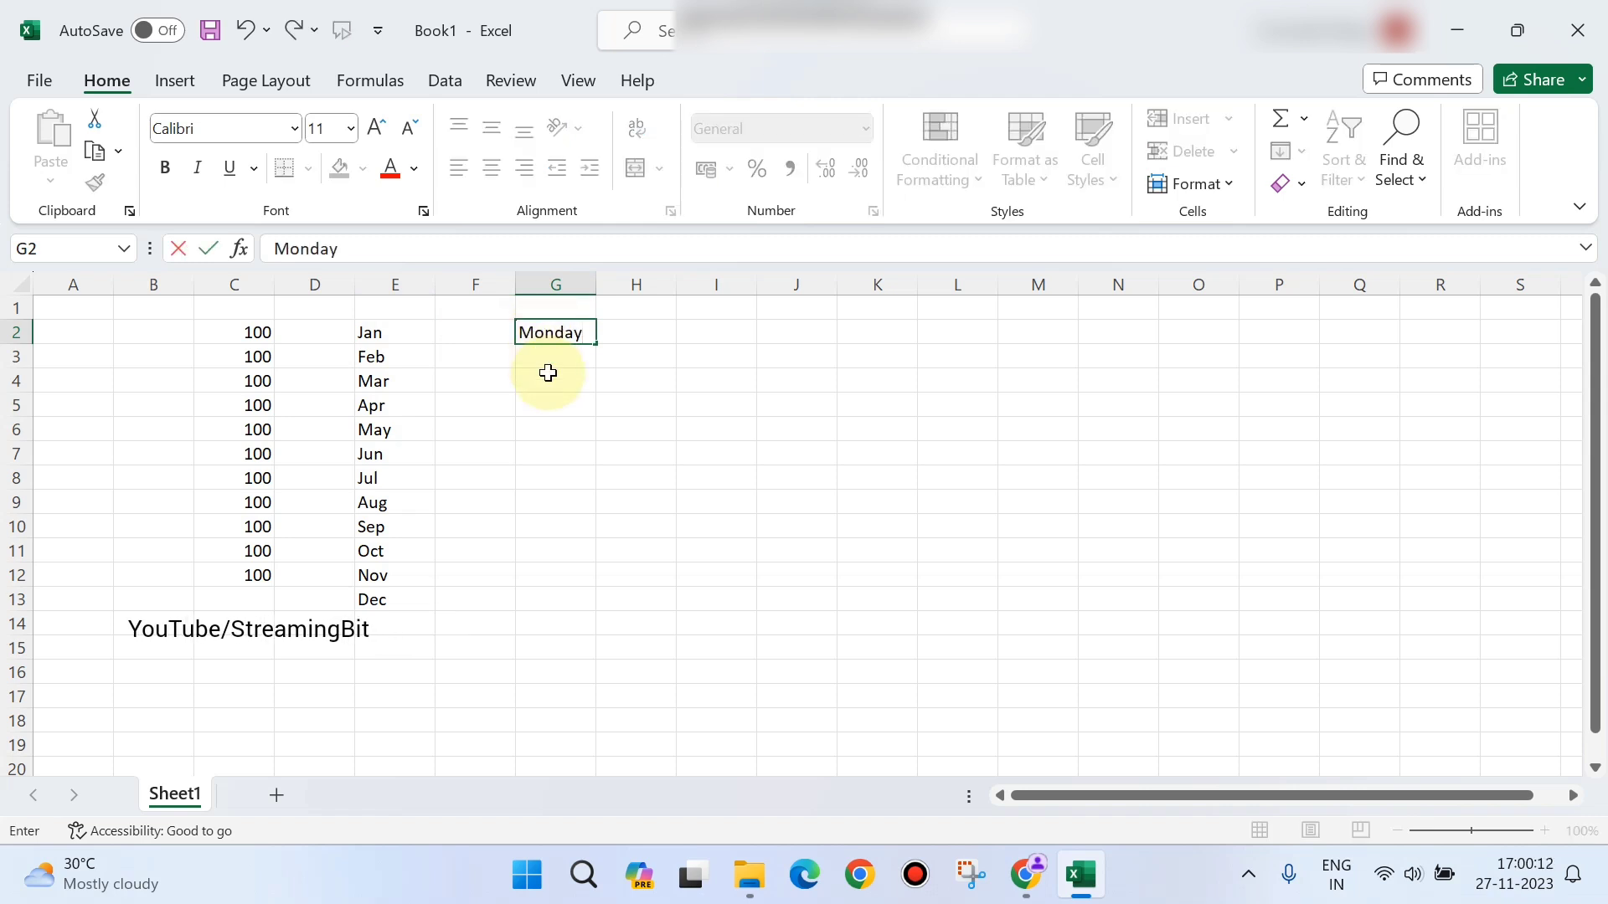
pyautogui.click(616, 402)
pyautogui.click(567, 350)
pyautogui.click(570, 327)
pyautogui.moveTo(593, 346); pyautogui.dragTo(595, 553)
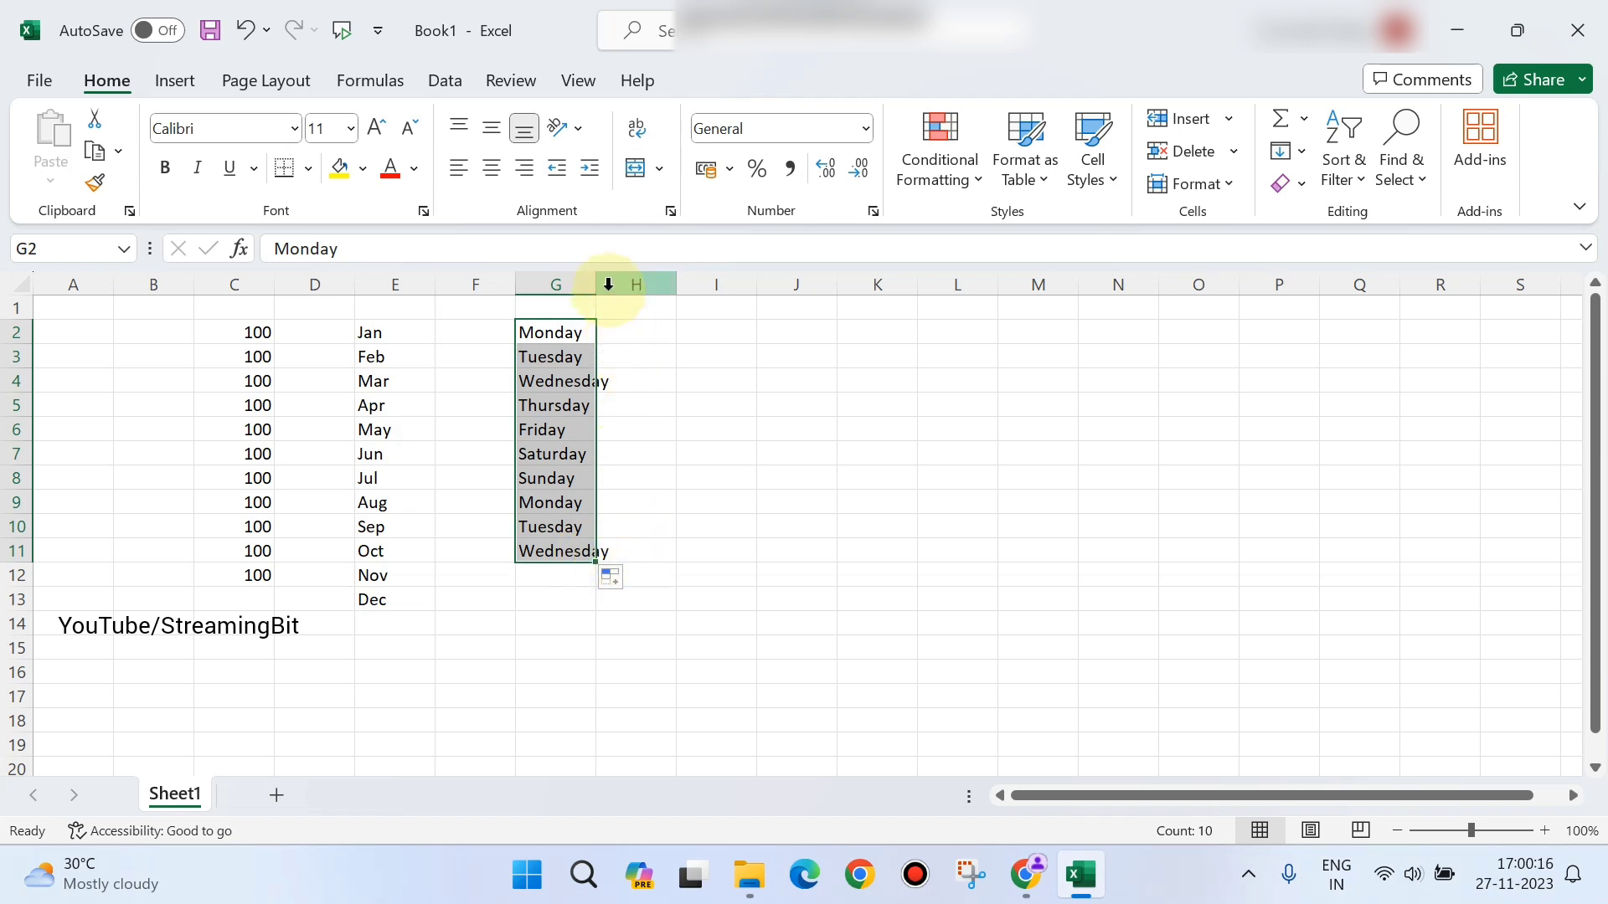
pyautogui.doubleClick(599, 289)
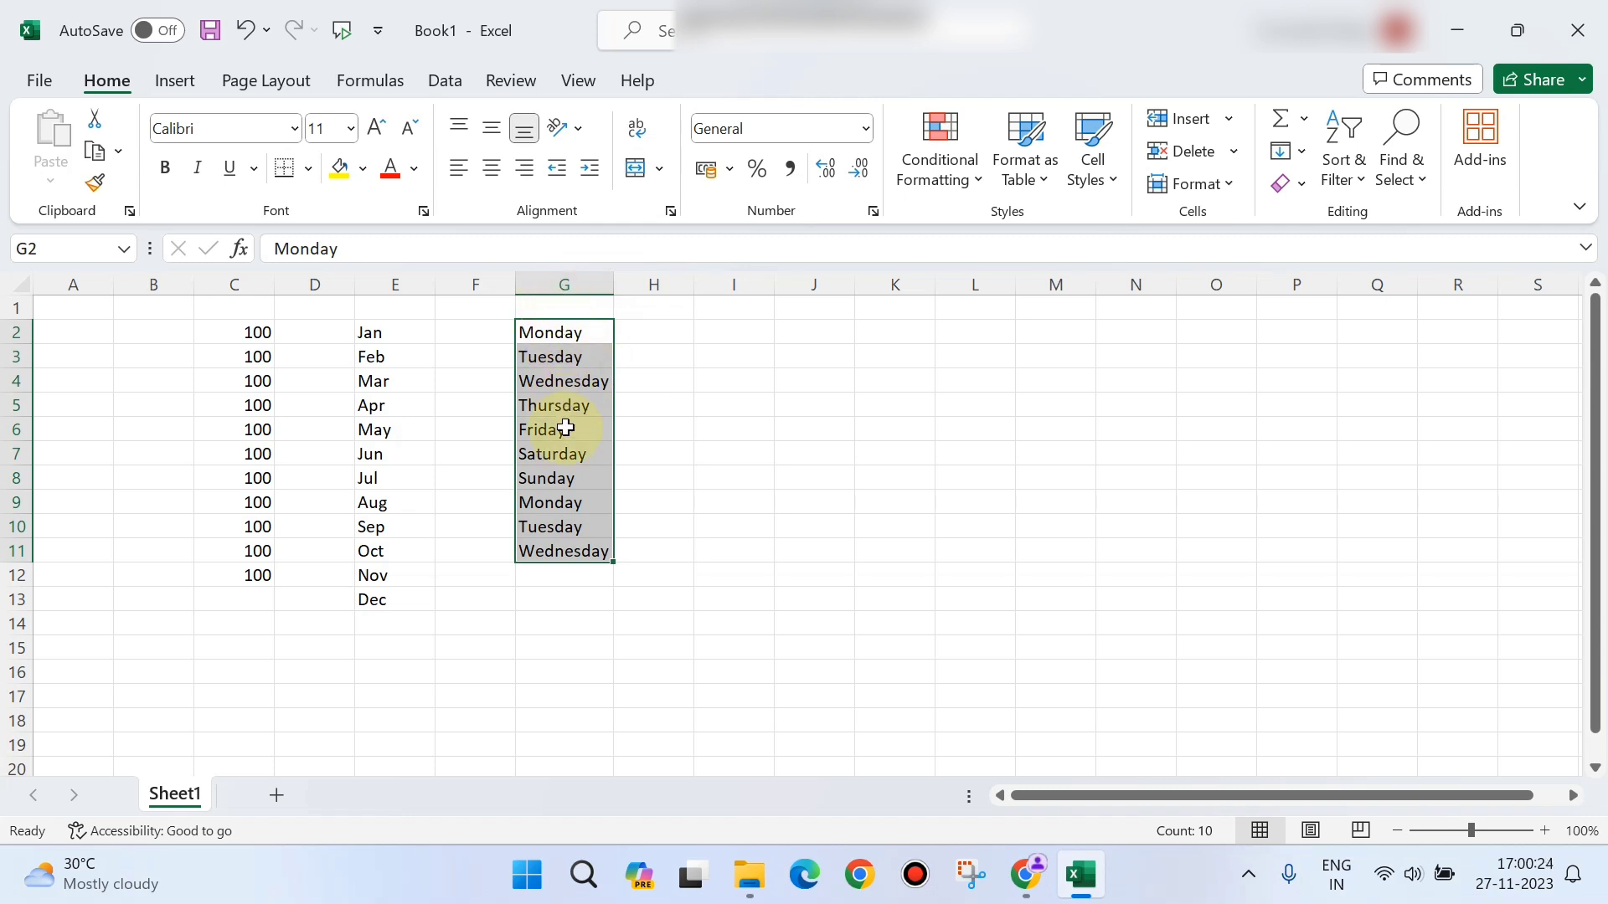
pyautogui.click(750, 332)
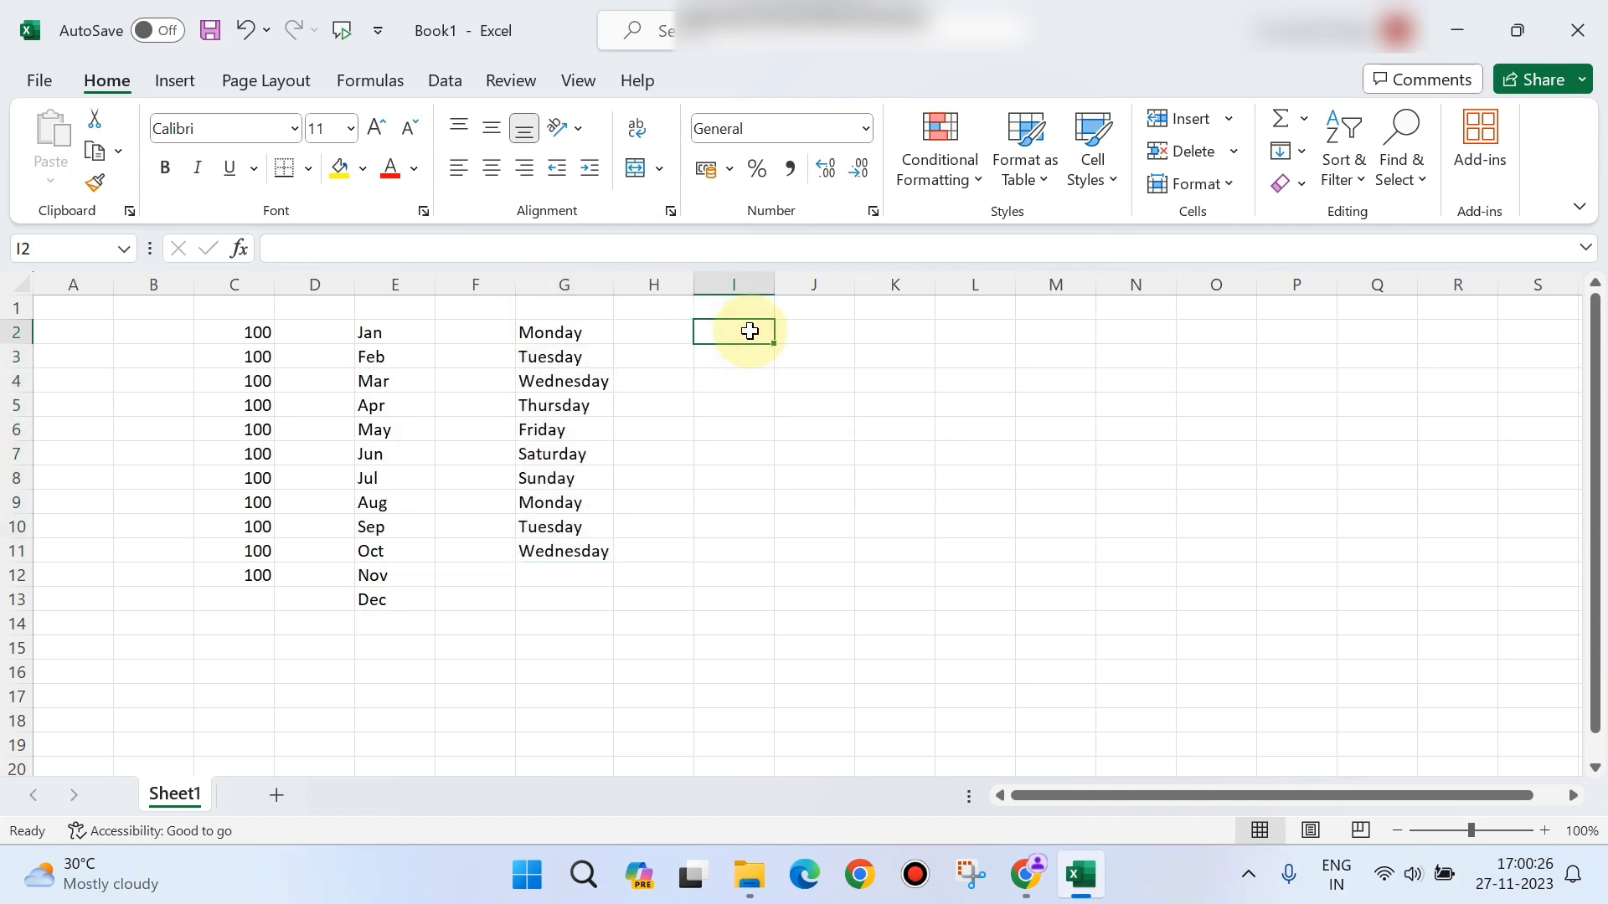
# Enter StreamingBit in I2, autofit column I, and copy it down to I4.
pyautogui.write('Str')
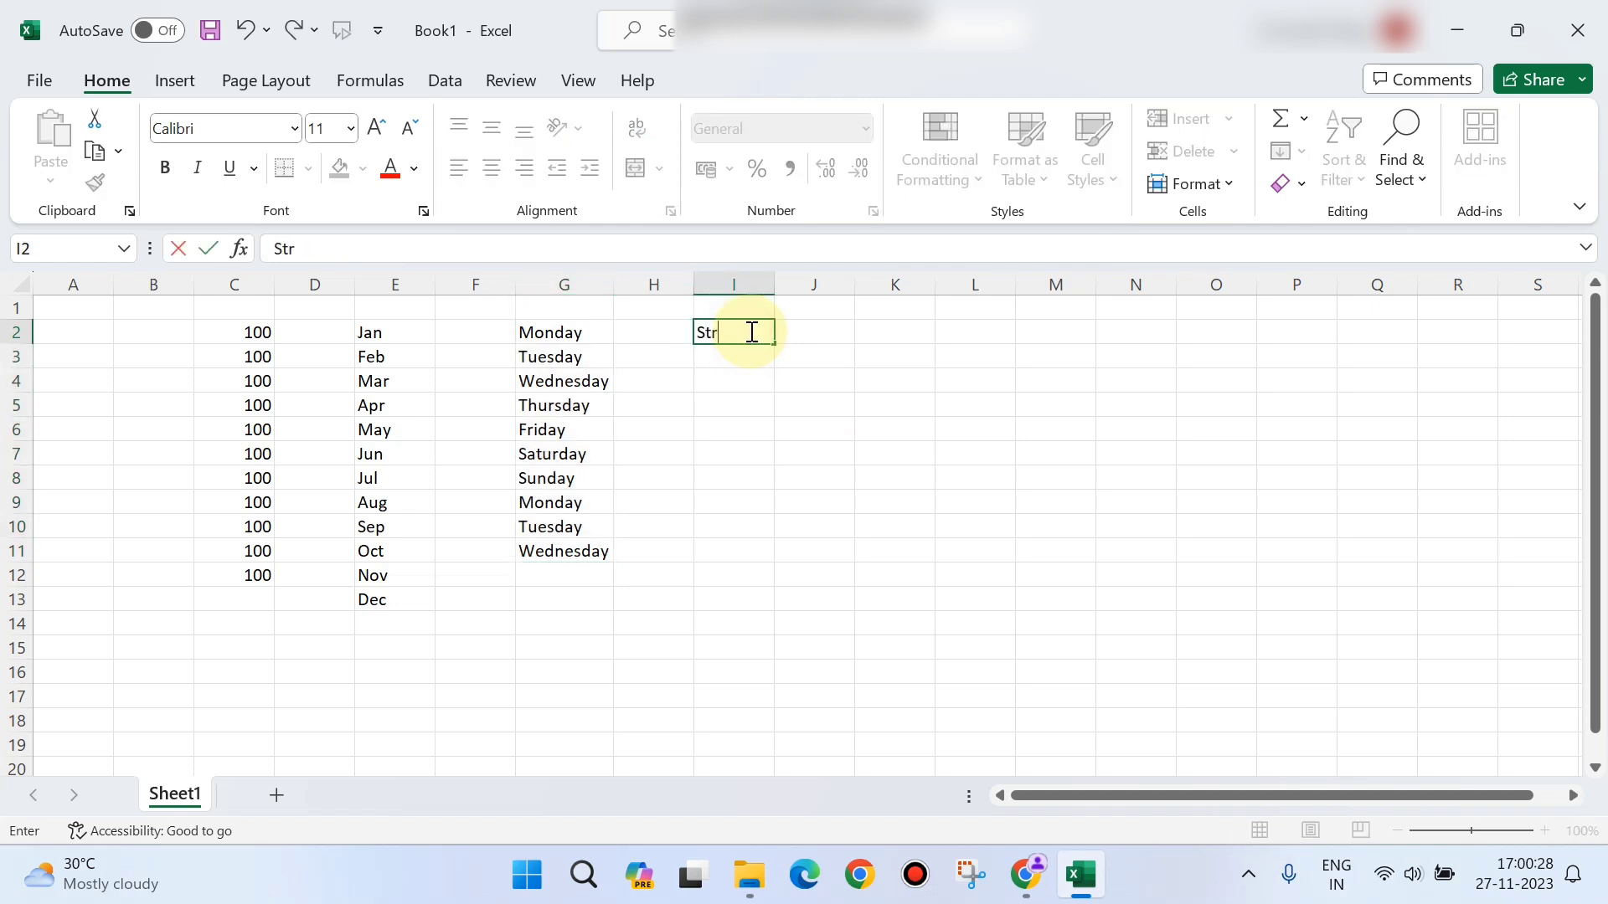
pyautogui.write('eamingBit')
pyautogui.click(826, 379)
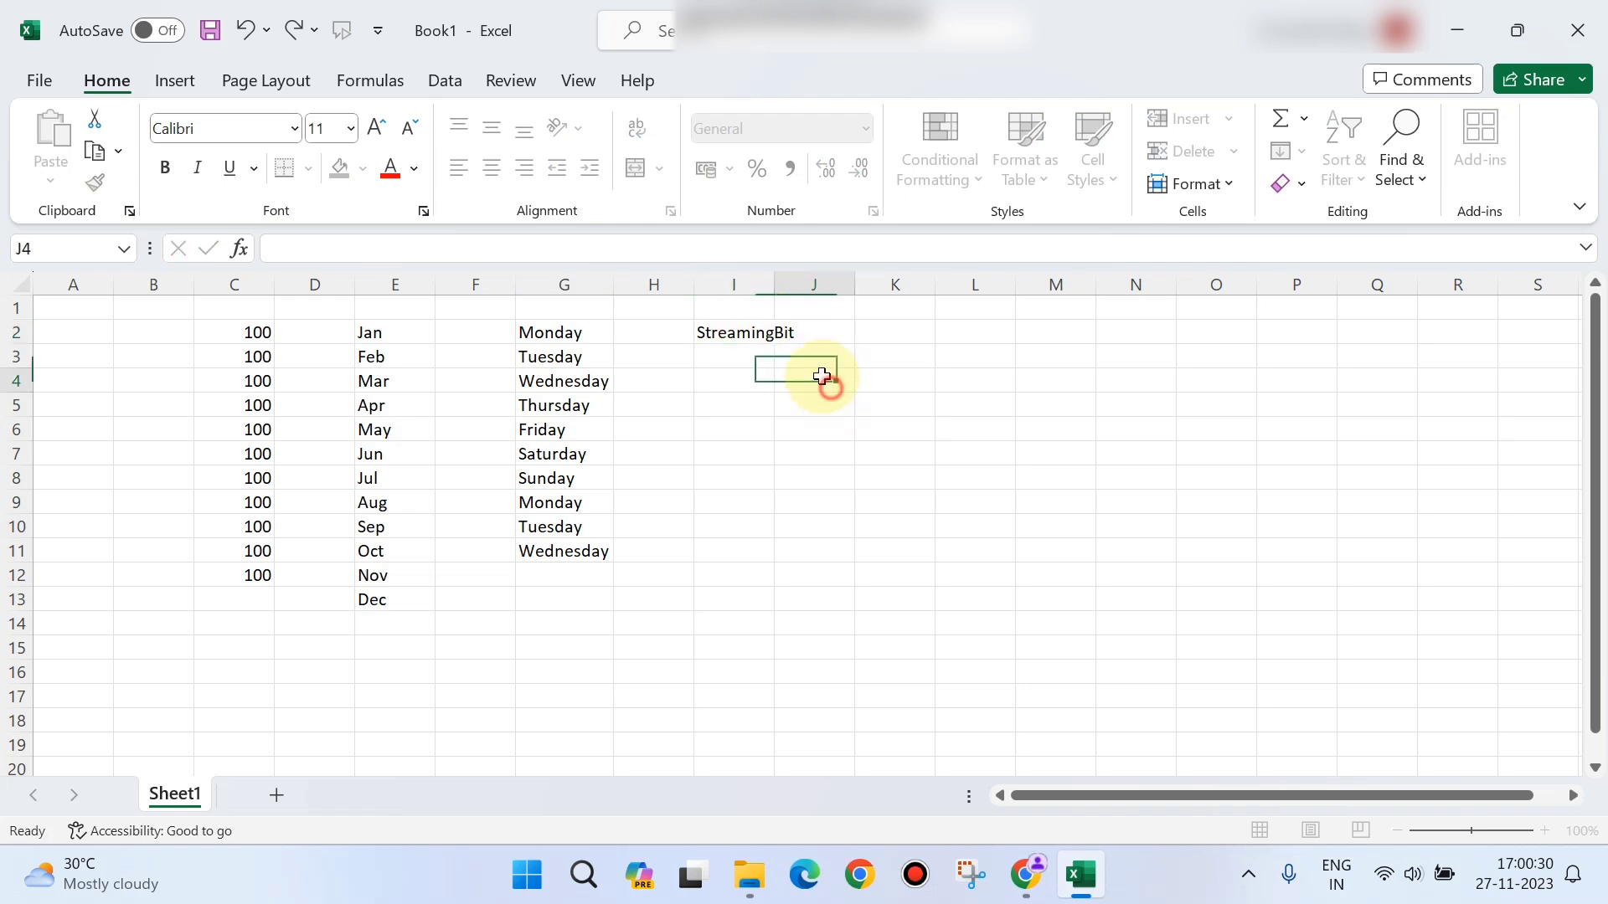
pyautogui.doubleClick(772, 286)
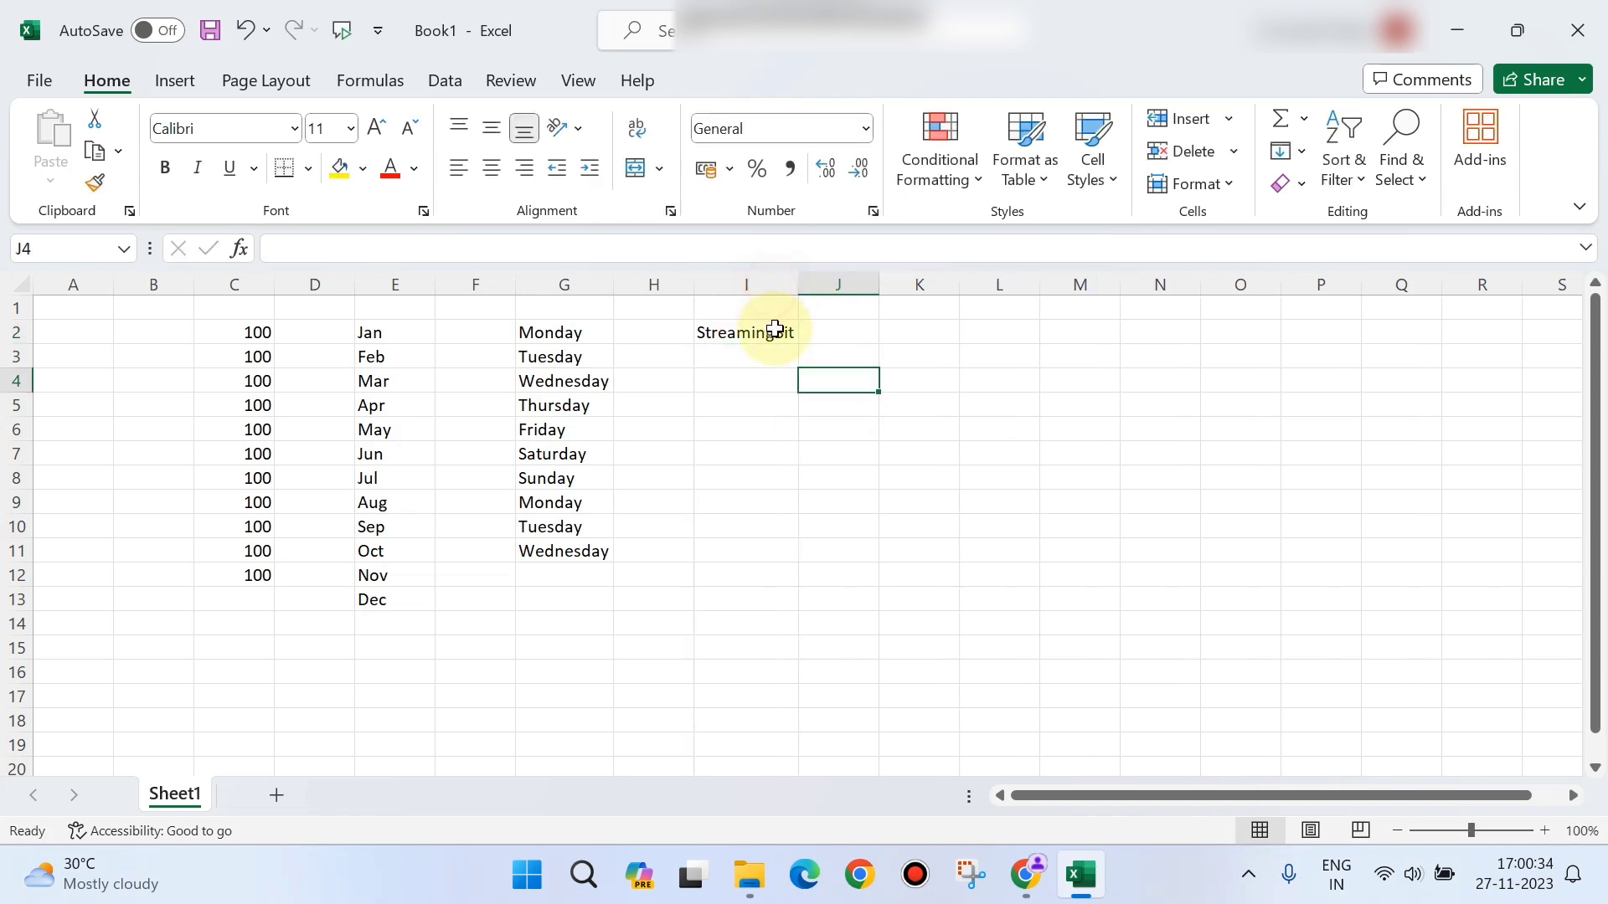
pyautogui.click(791, 337)
pyautogui.moveTo(802, 344); pyautogui.dragTo(797, 391)
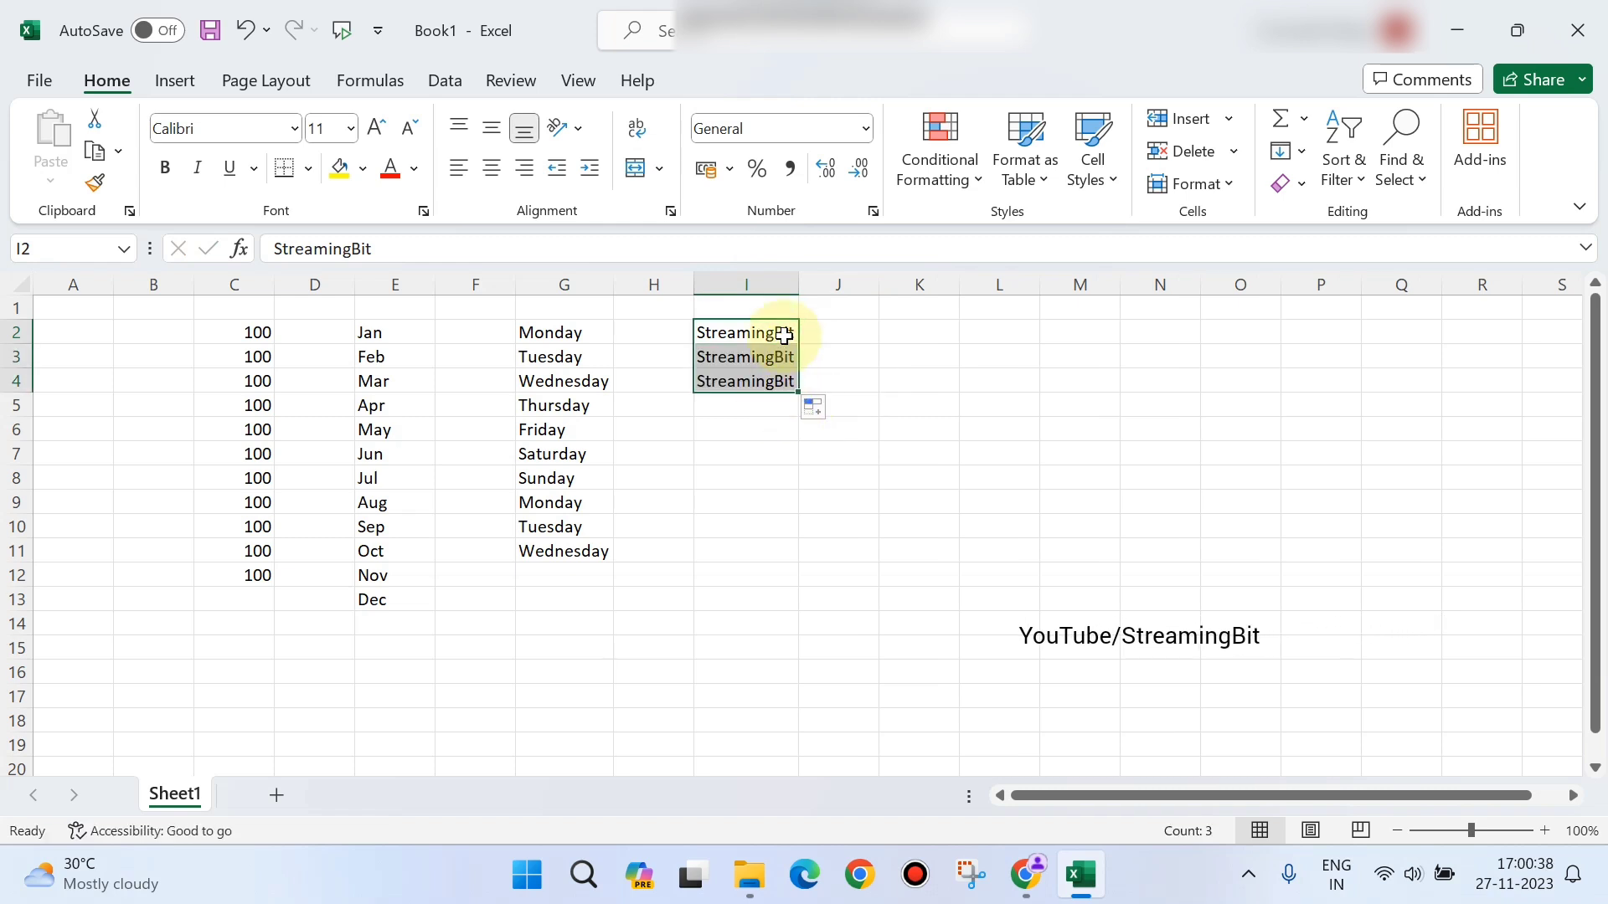
pyautogui.click(917, 339)
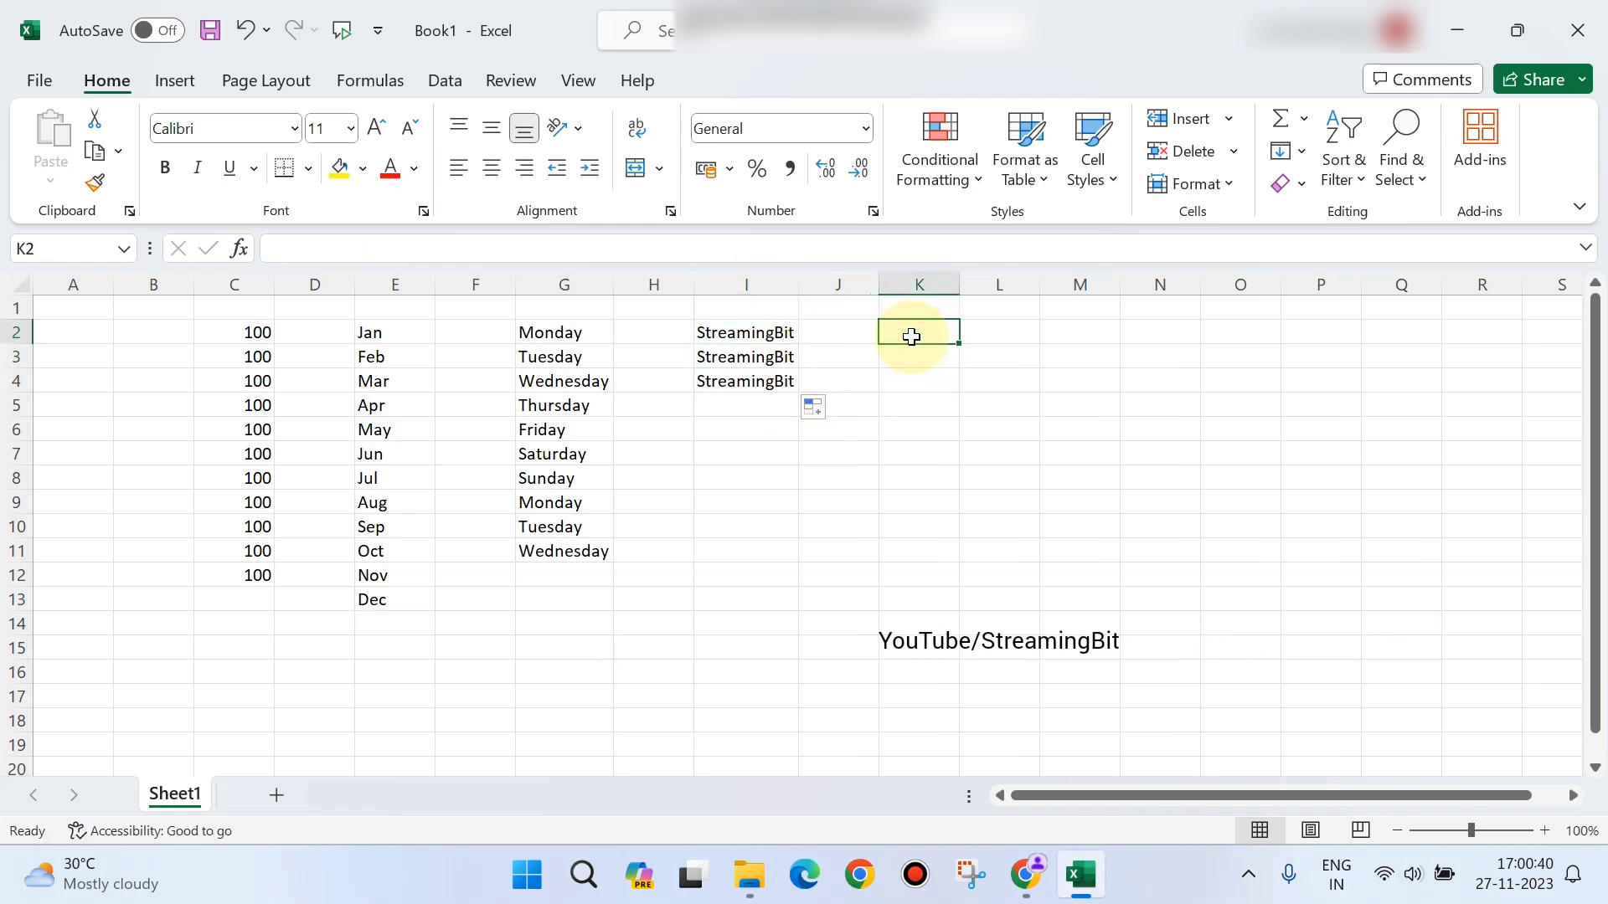
# Enter India in K2 and copy it down through K8.
pyautogui.write('India')
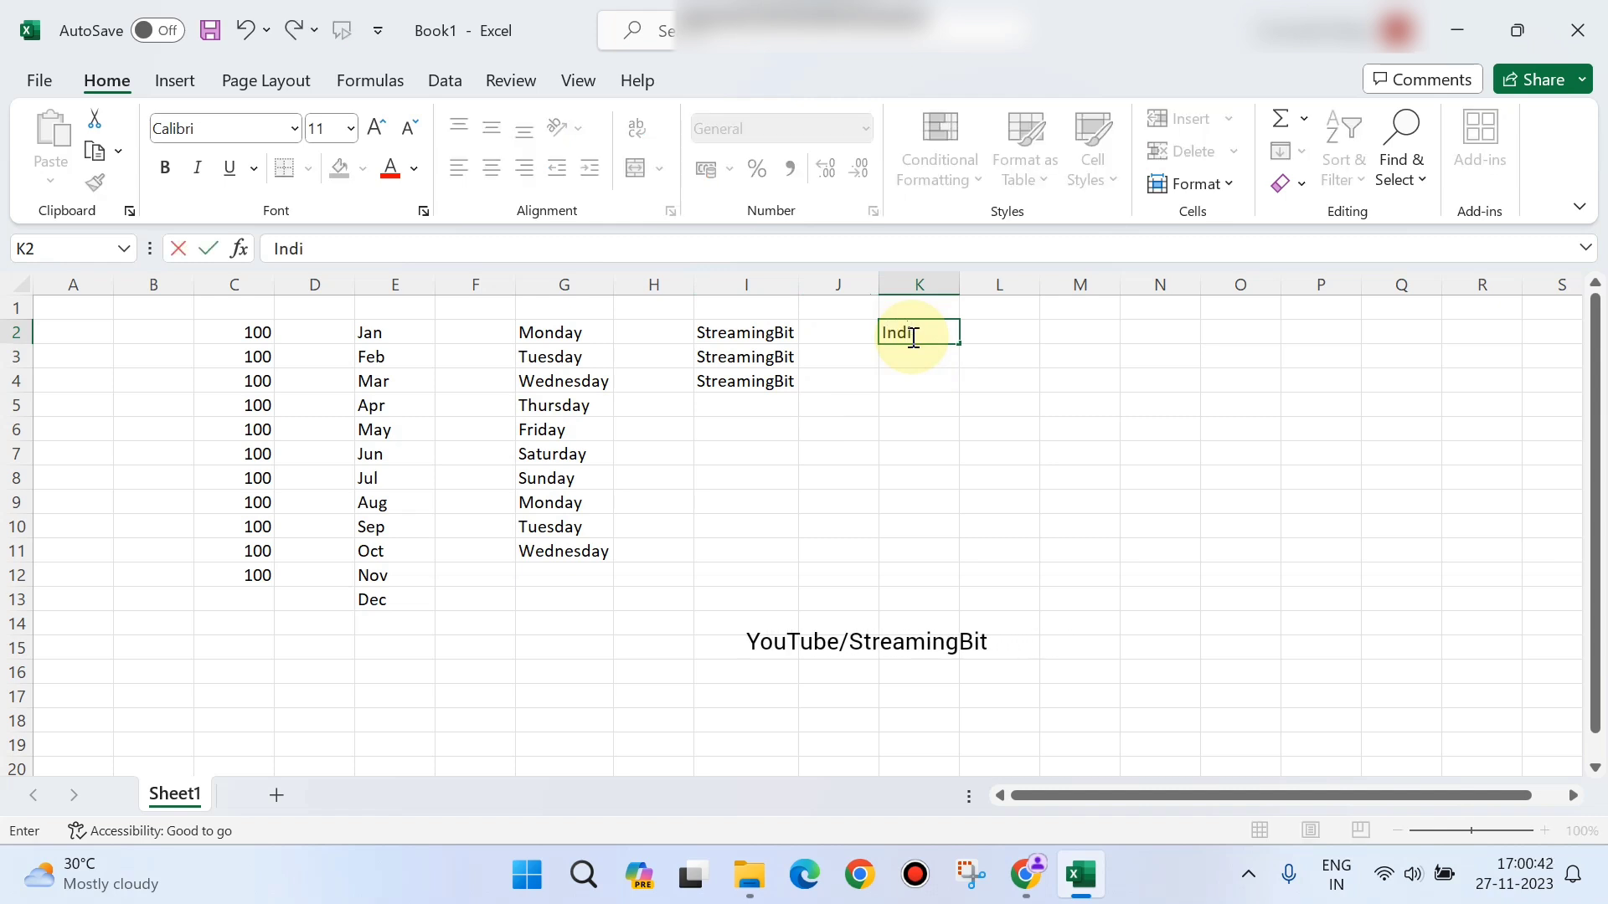
pyautogui.click(912, 486)
pyautogui.click(917, 333)
pyautogui.moveTo(959, 345); pyautogui.dragTo(949, 480)
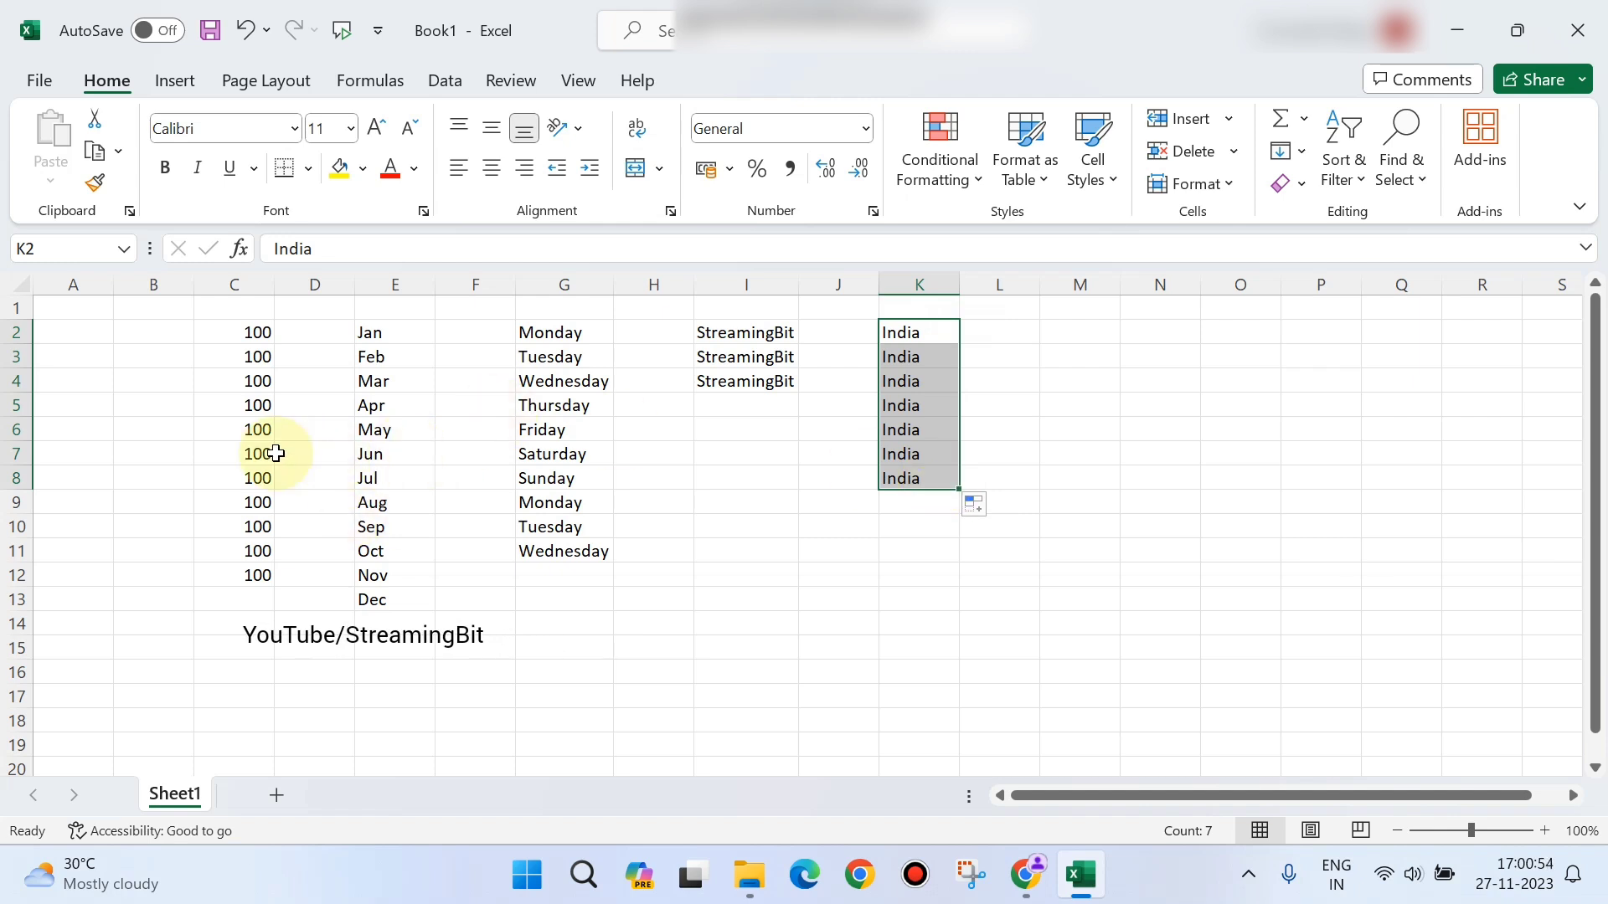
pyautogui.click(360, 457)
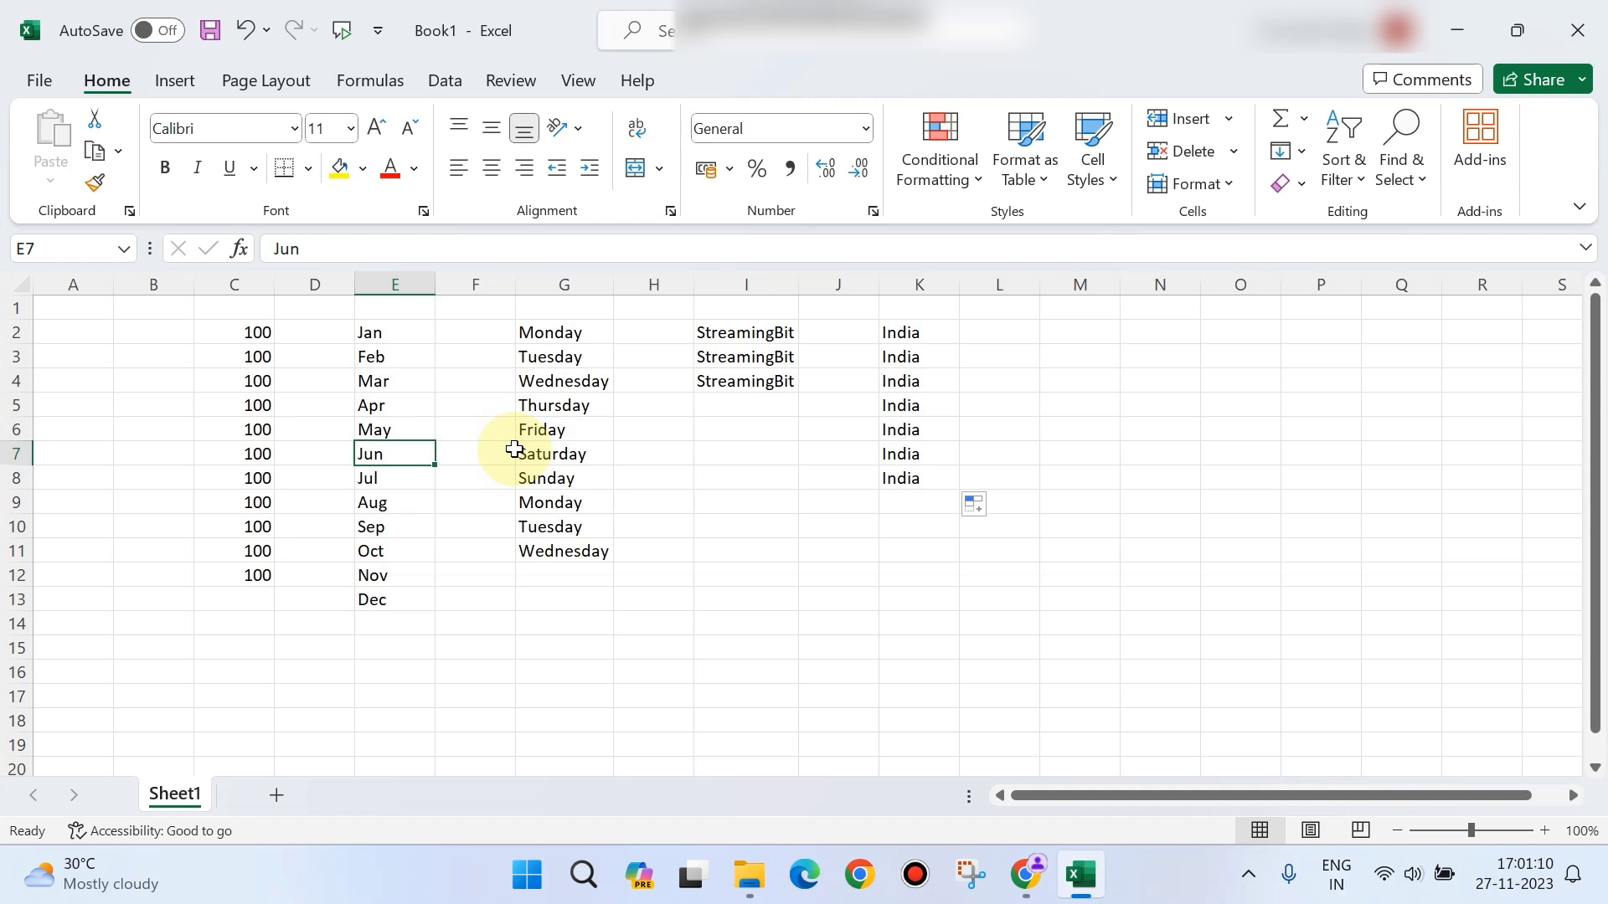
# Select empty cell M2, then go to the File backstage Home page.
pyautogui.click(1061, 334)
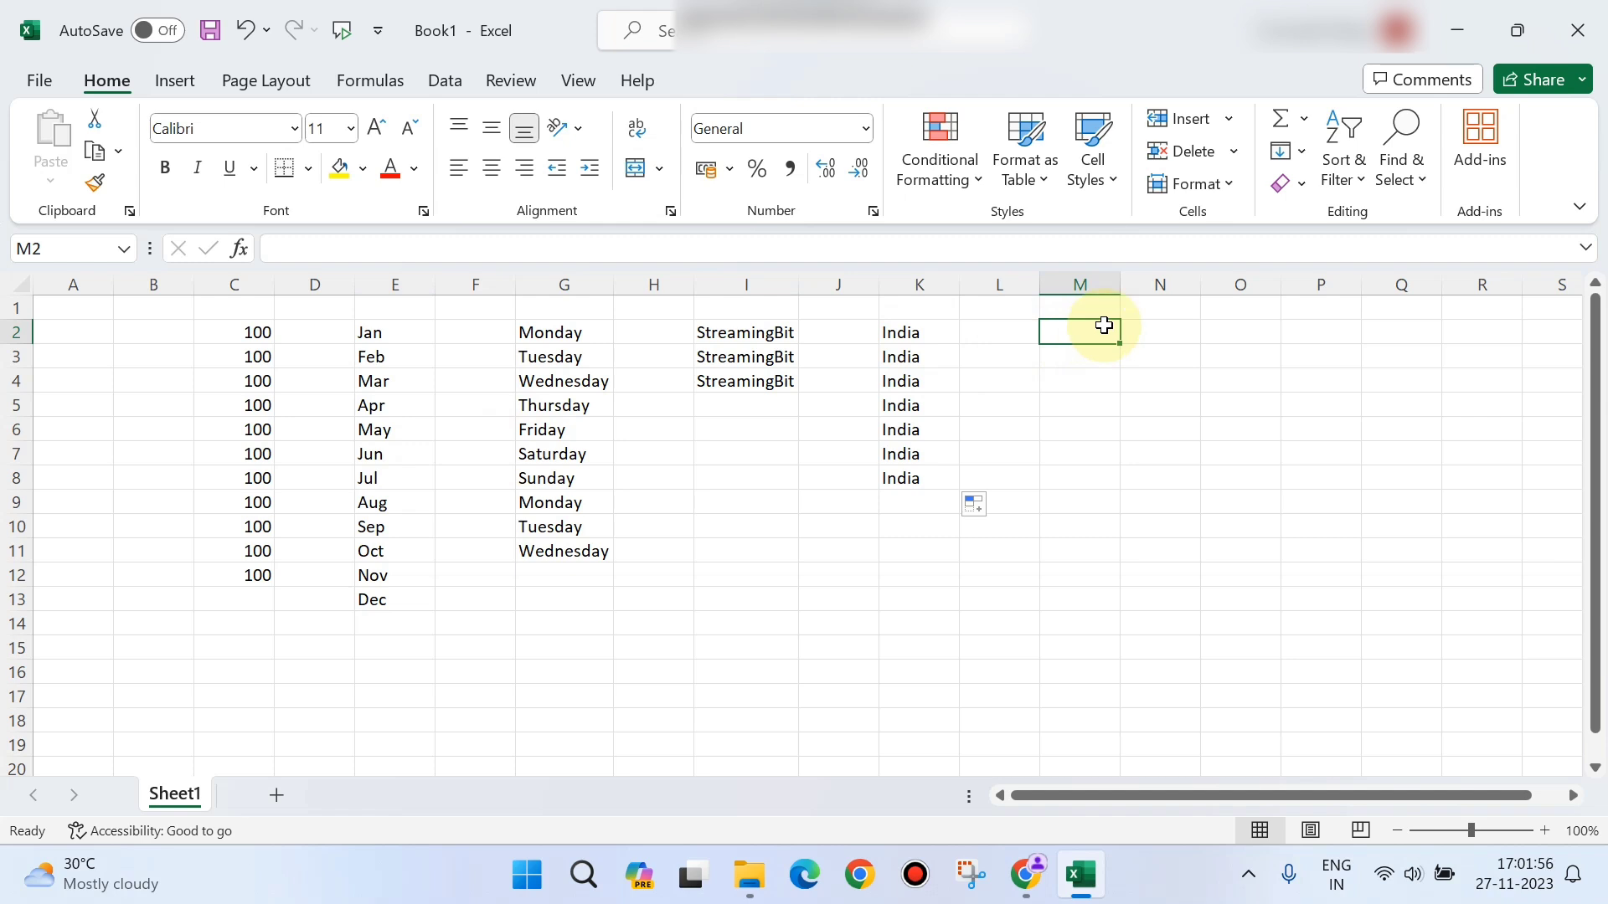
pyautogui.click(40, 81)
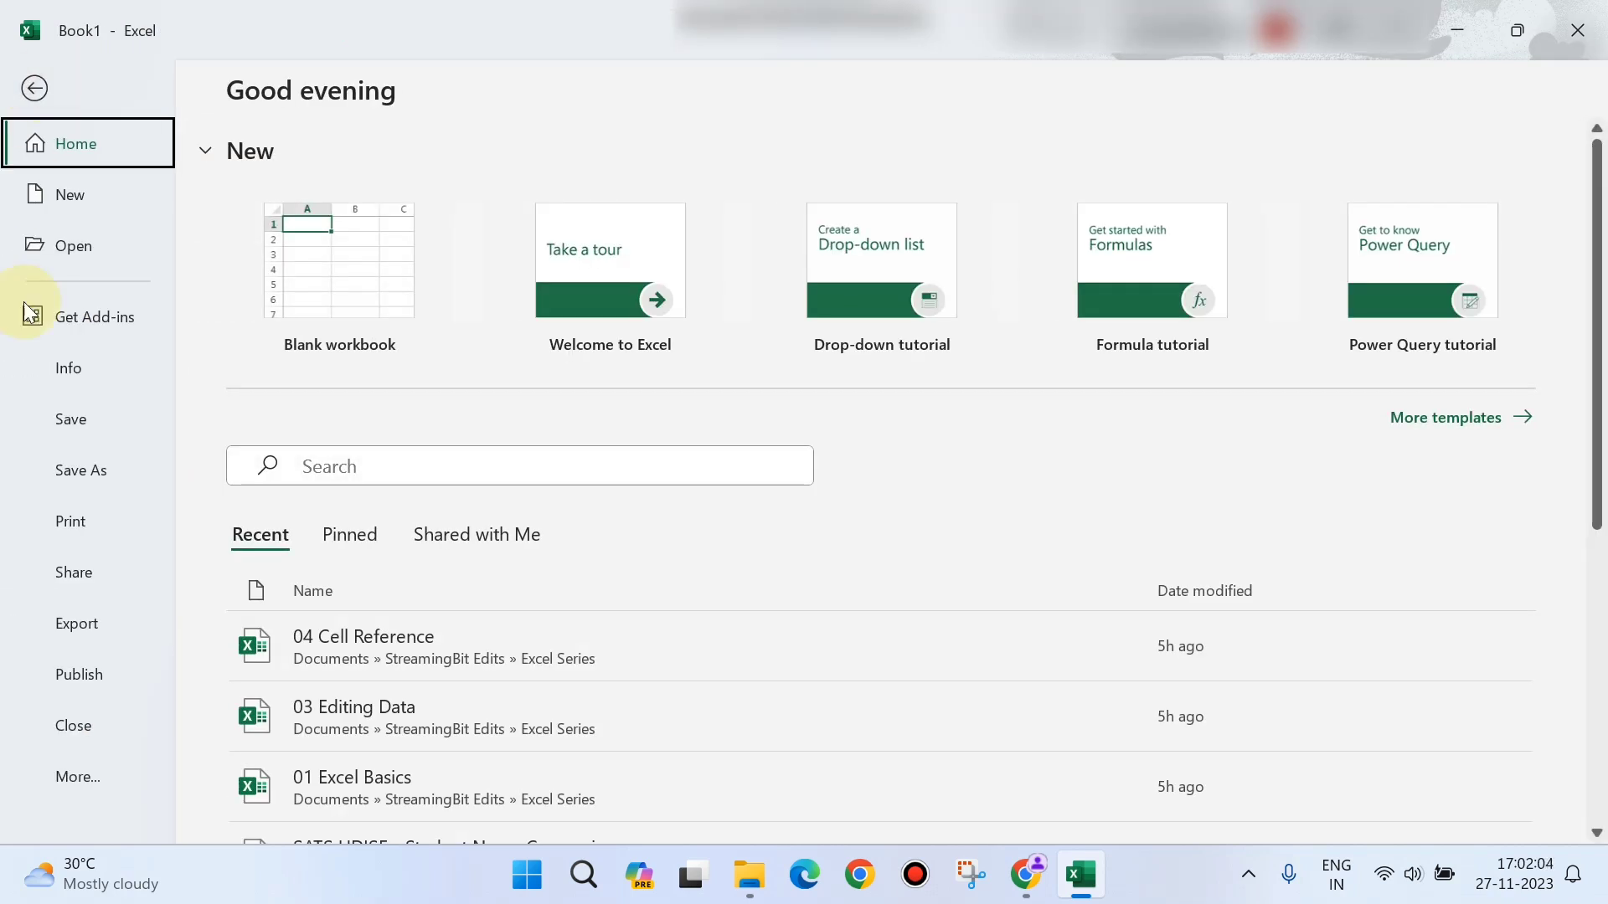
# Show Excel Options' Advanced page, scrolled to the General section with Edit Custom Lists.
pyautogui.click(84, 776)
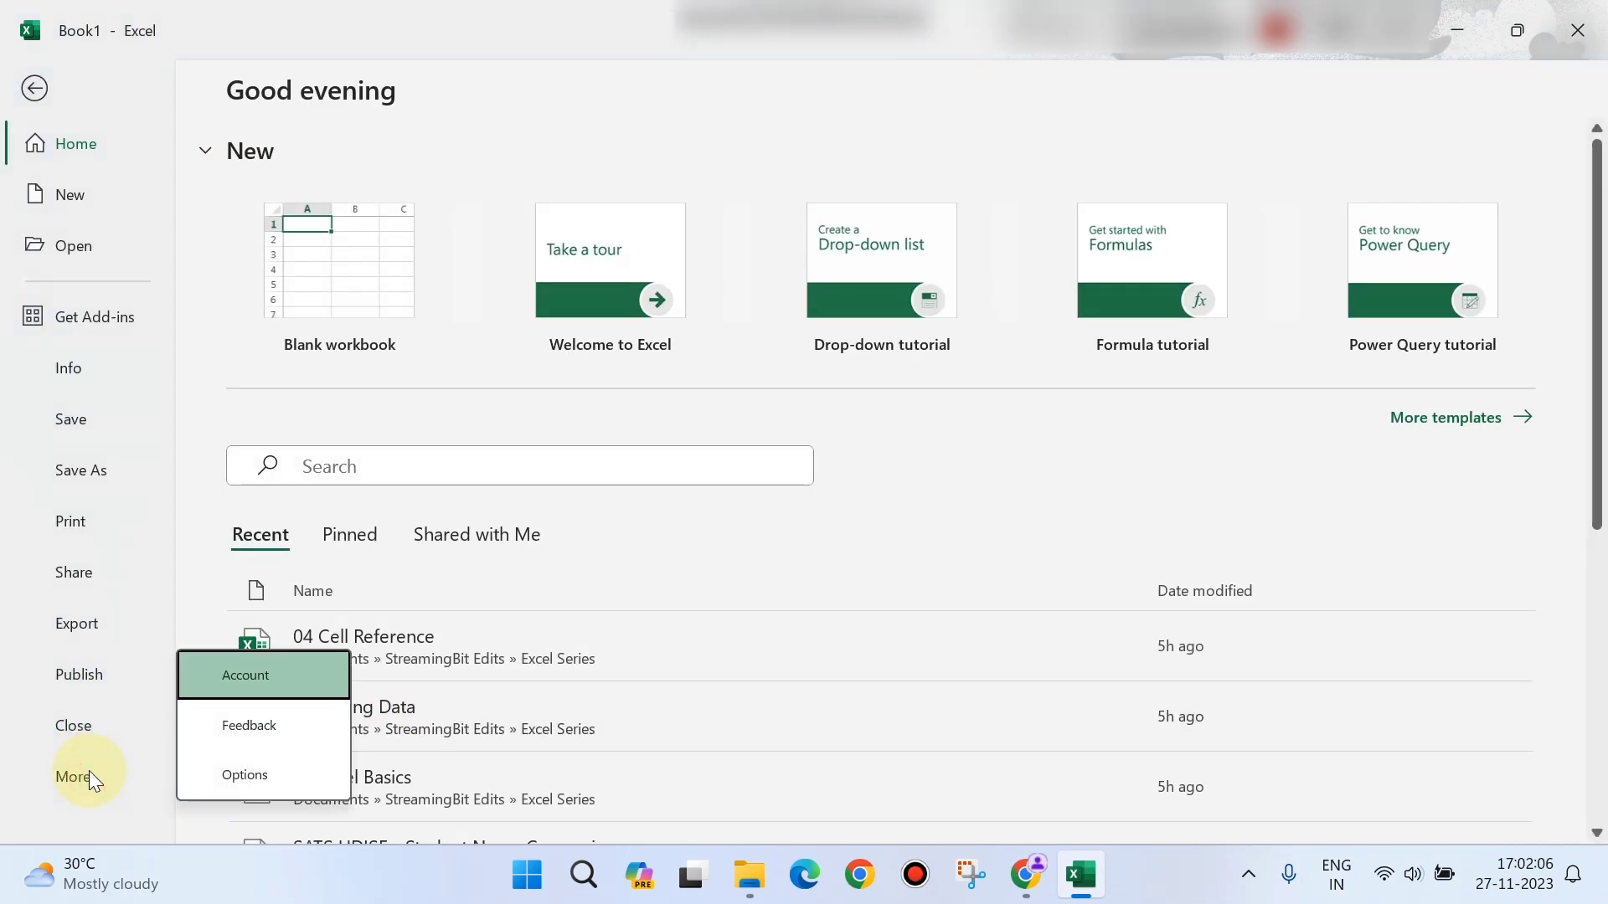
pyautogui.click(237, 767)
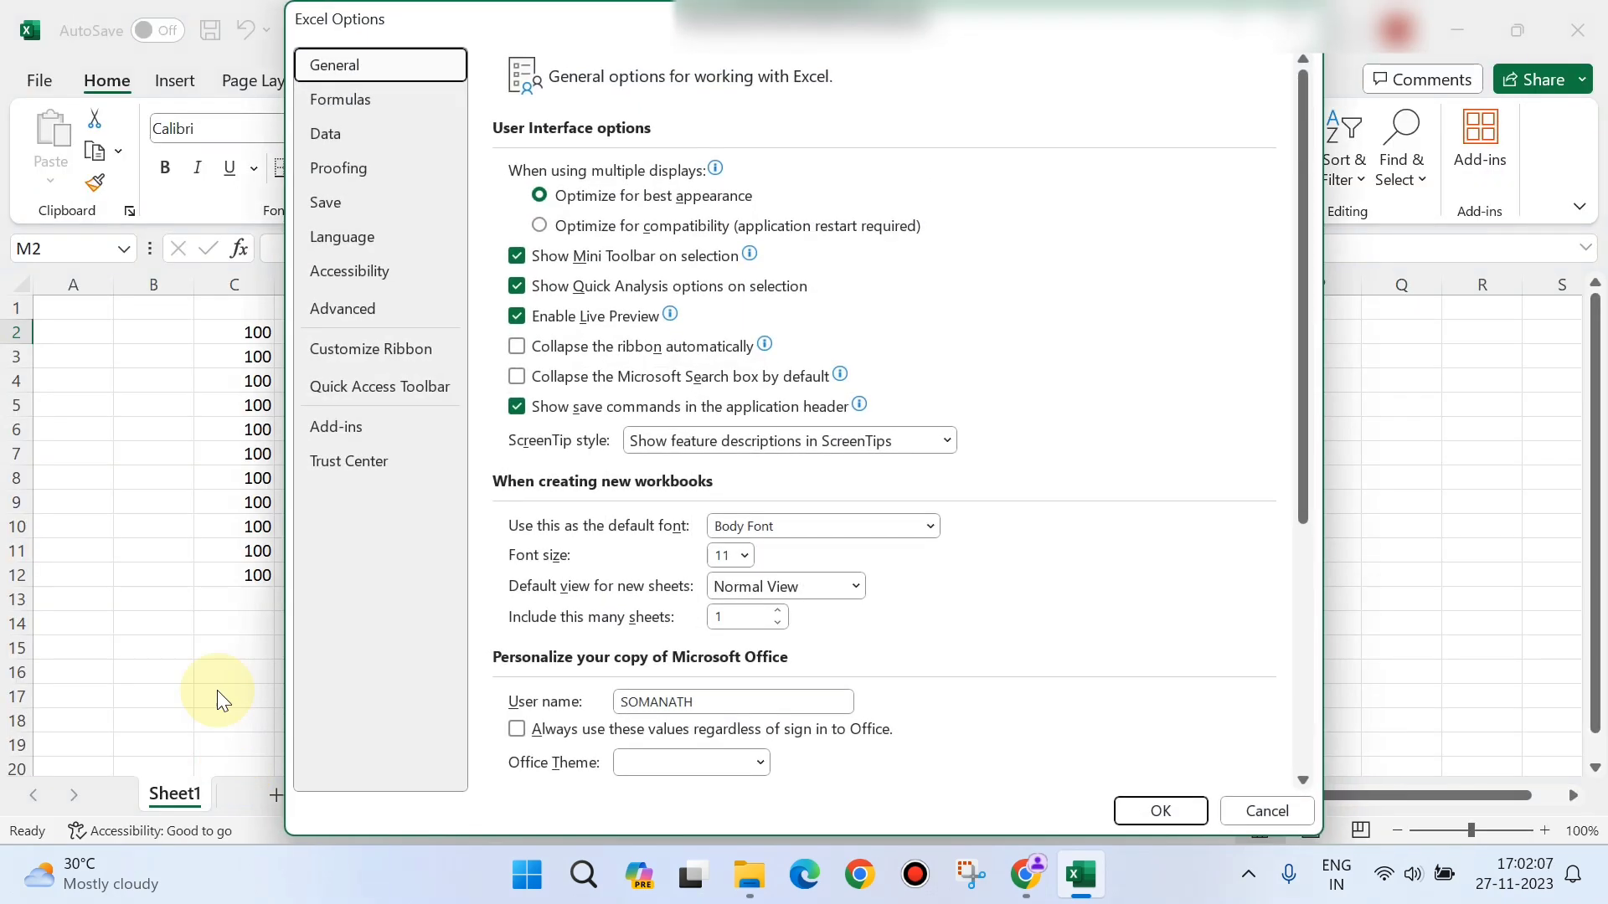
pyautogui.click(367, 308)
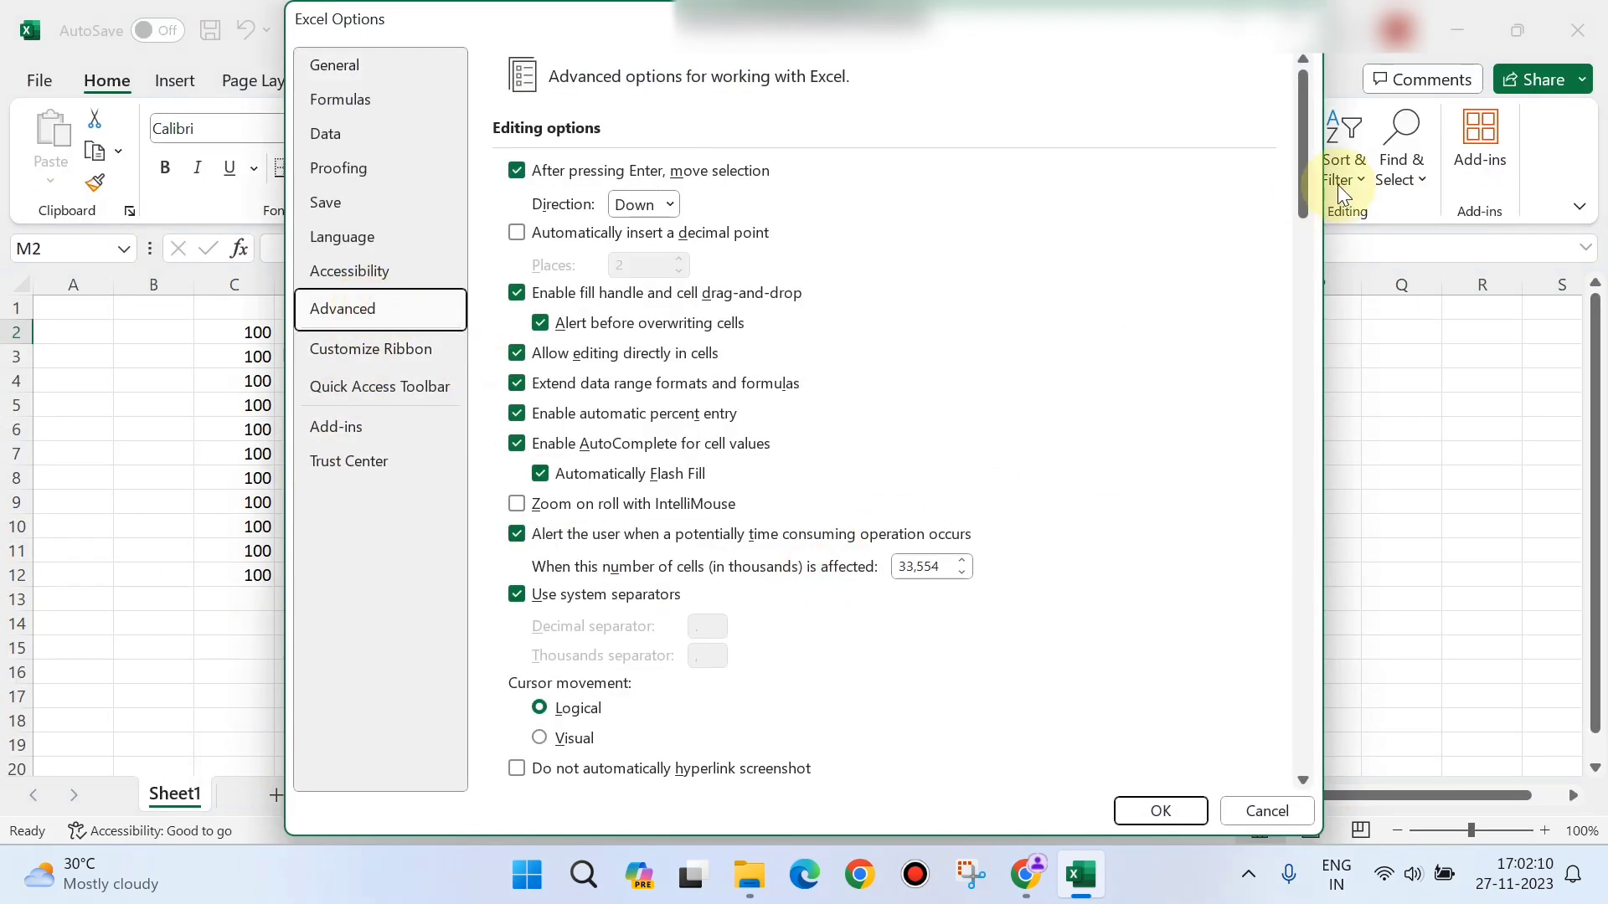
pyautogui.moveTo(1303, 193); pyautogui.dragTo(1278, 780)
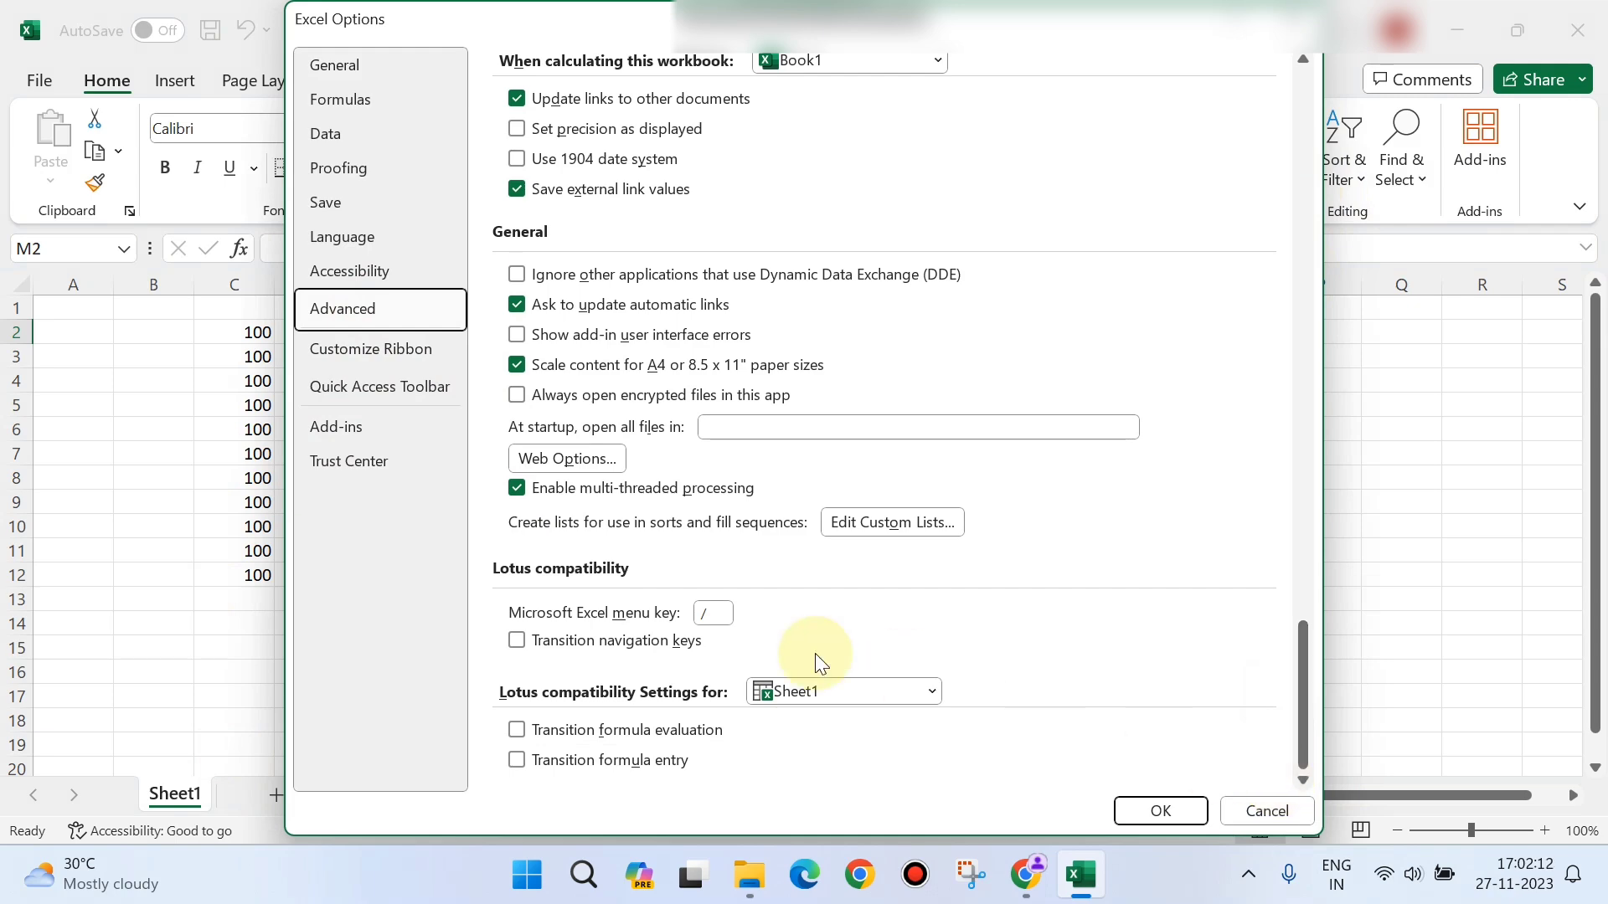
# Start a new custom list with India and China on separate lines.
pyautogui.click(871, 529)
pyautogui.click(1288, 385)
pyautogui.write('India')
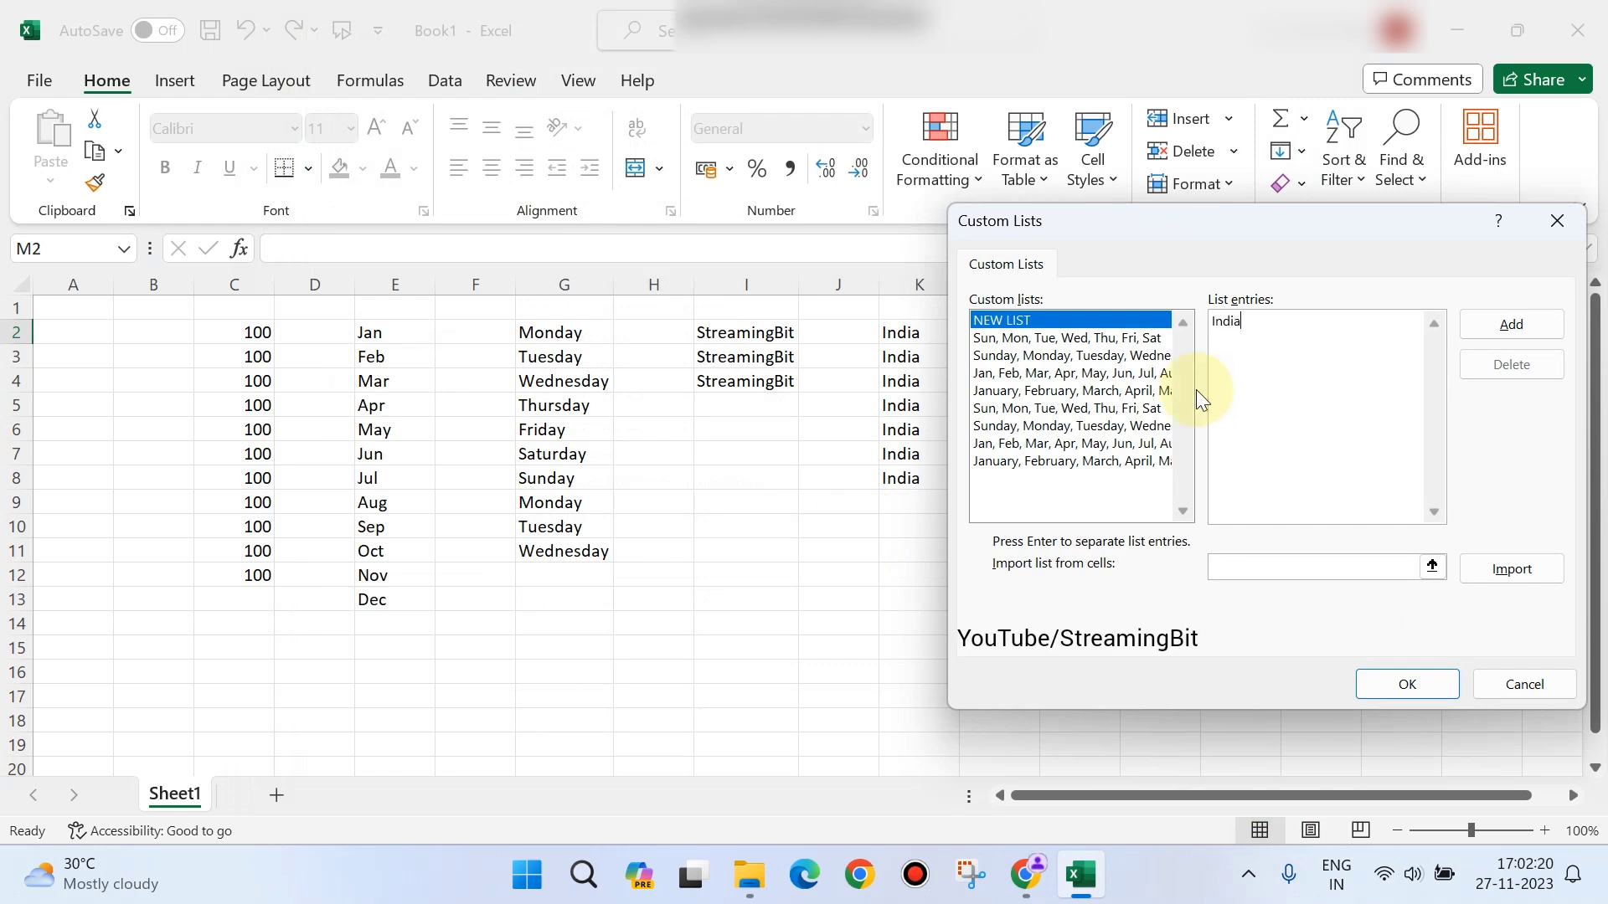
pyautogui.press('Return')
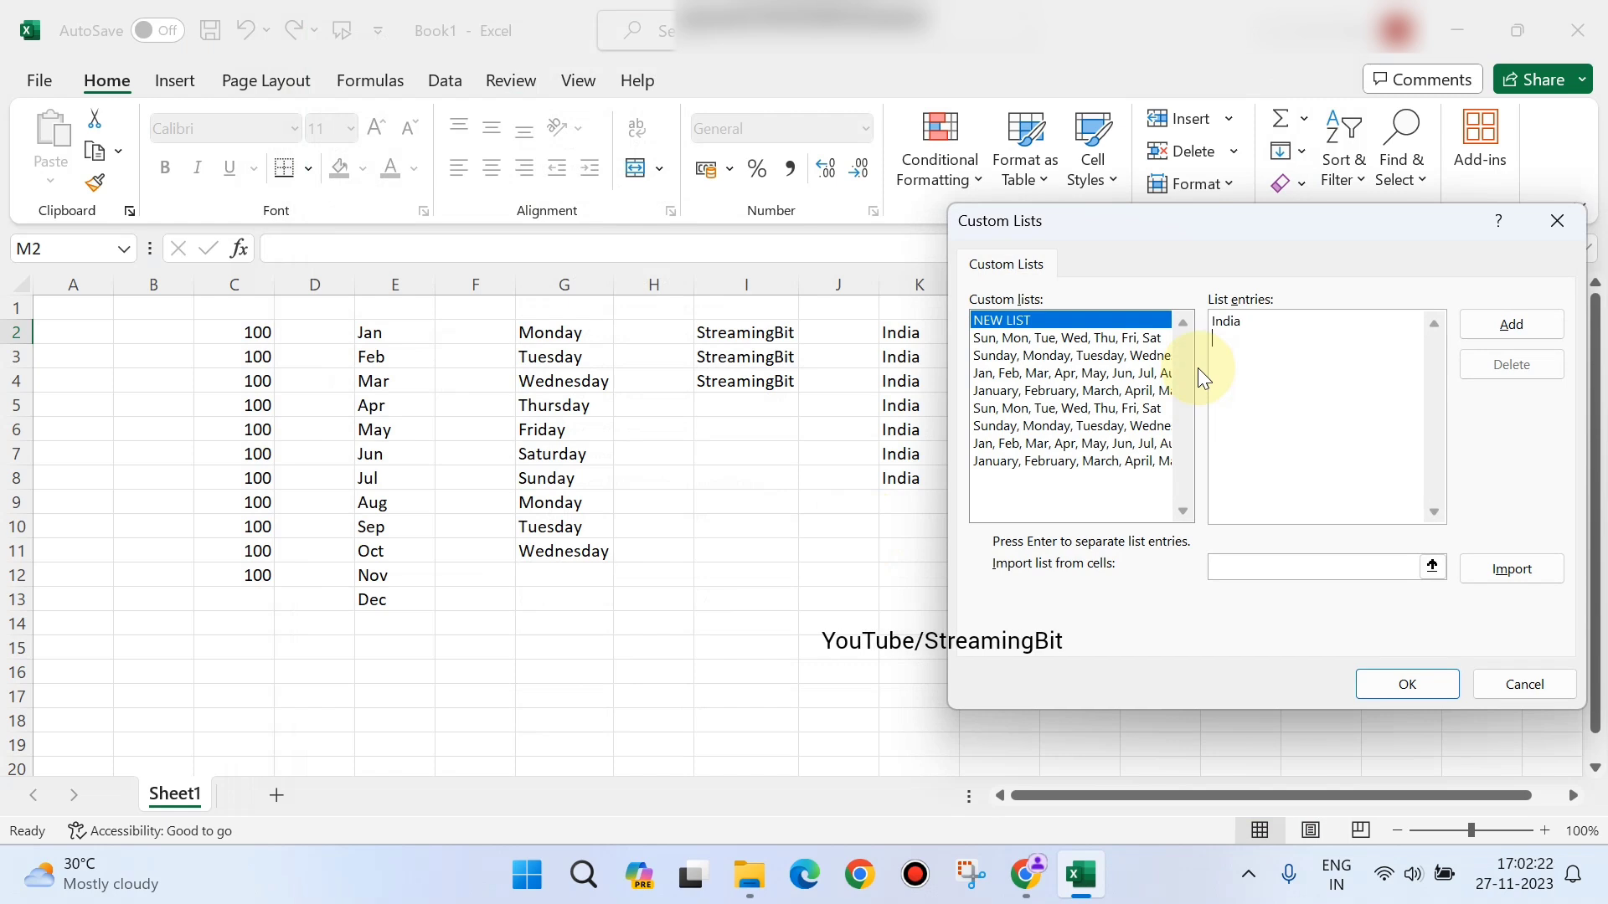
pyautogui.write('China')
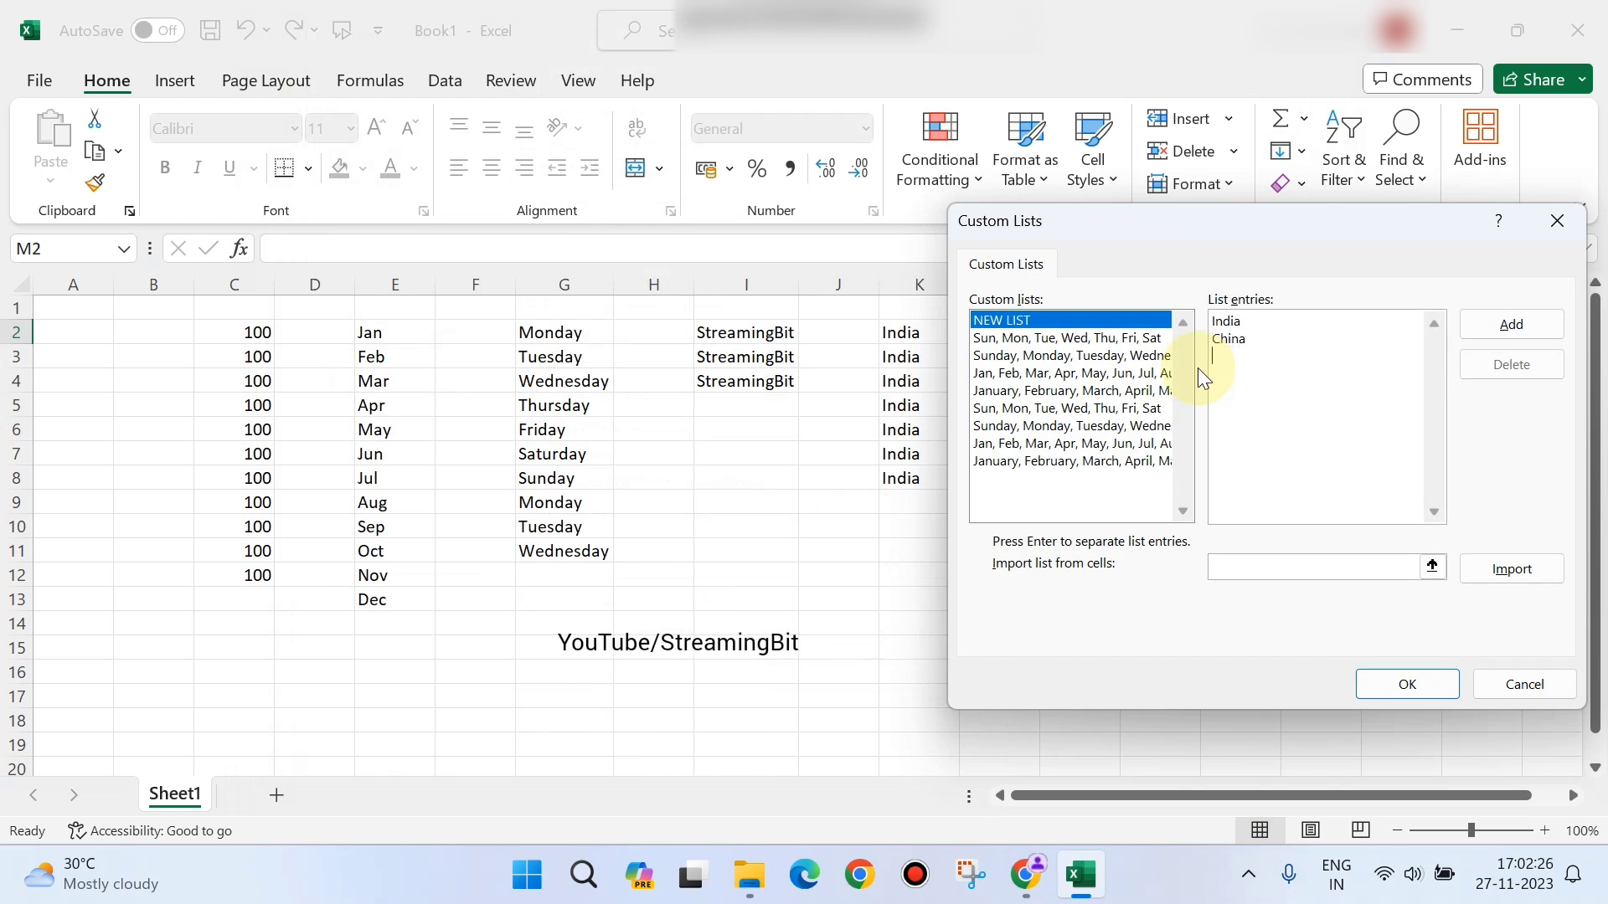
pyautogui.press('Return')
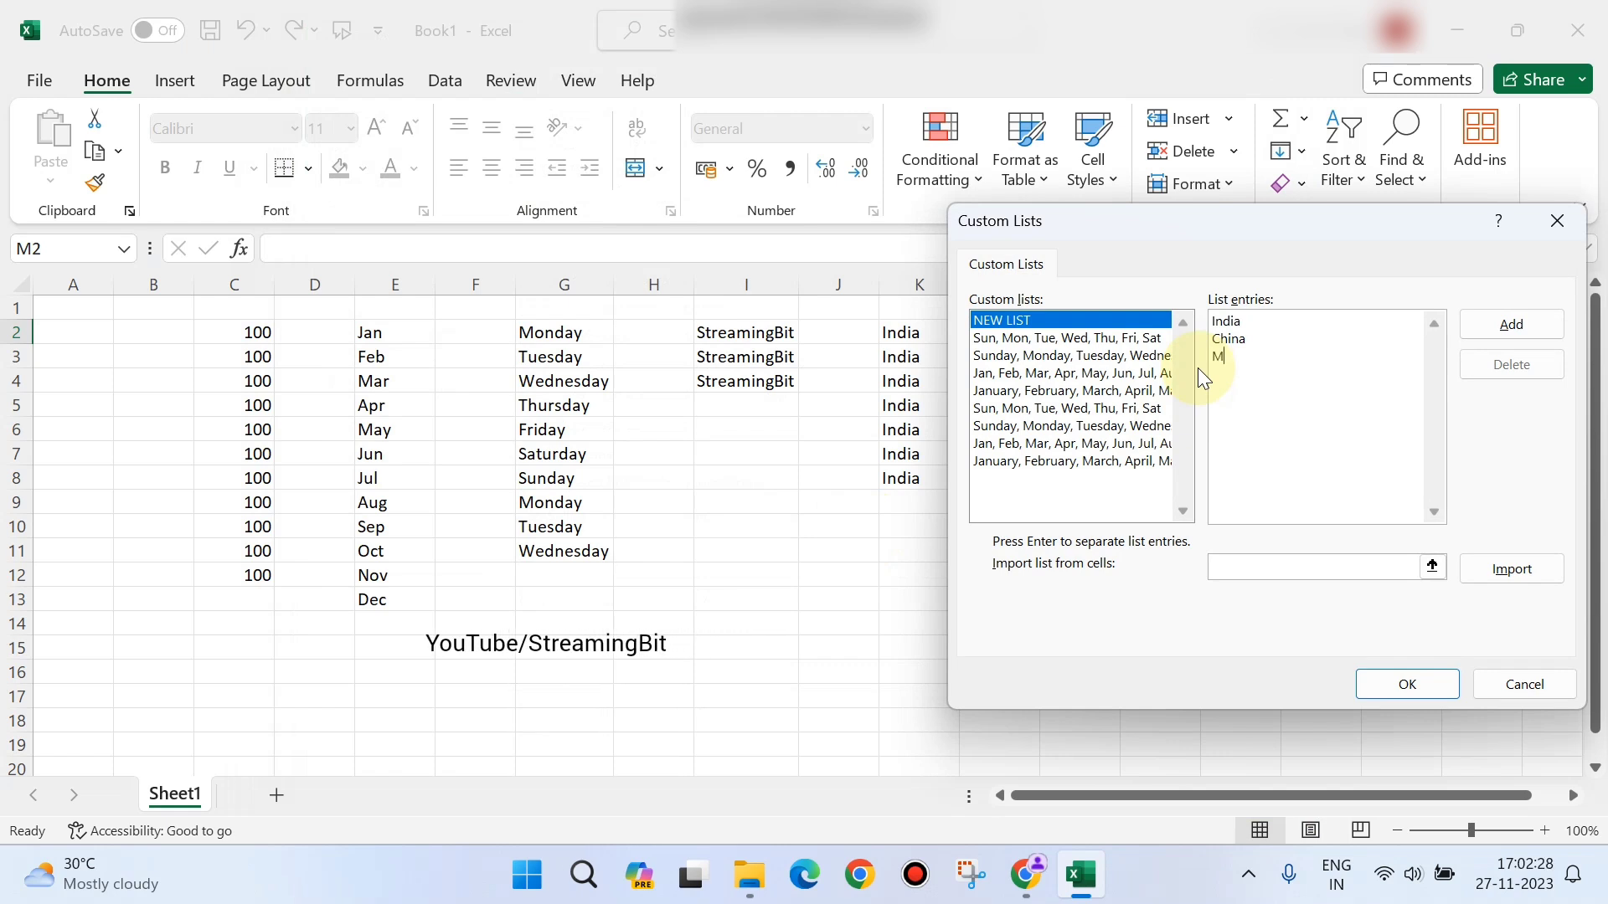
# Finish the list with Myanmar, Sri Lanka, Nepal and Bhutan, add it, and close Options.
pyautogui.write('mar ')
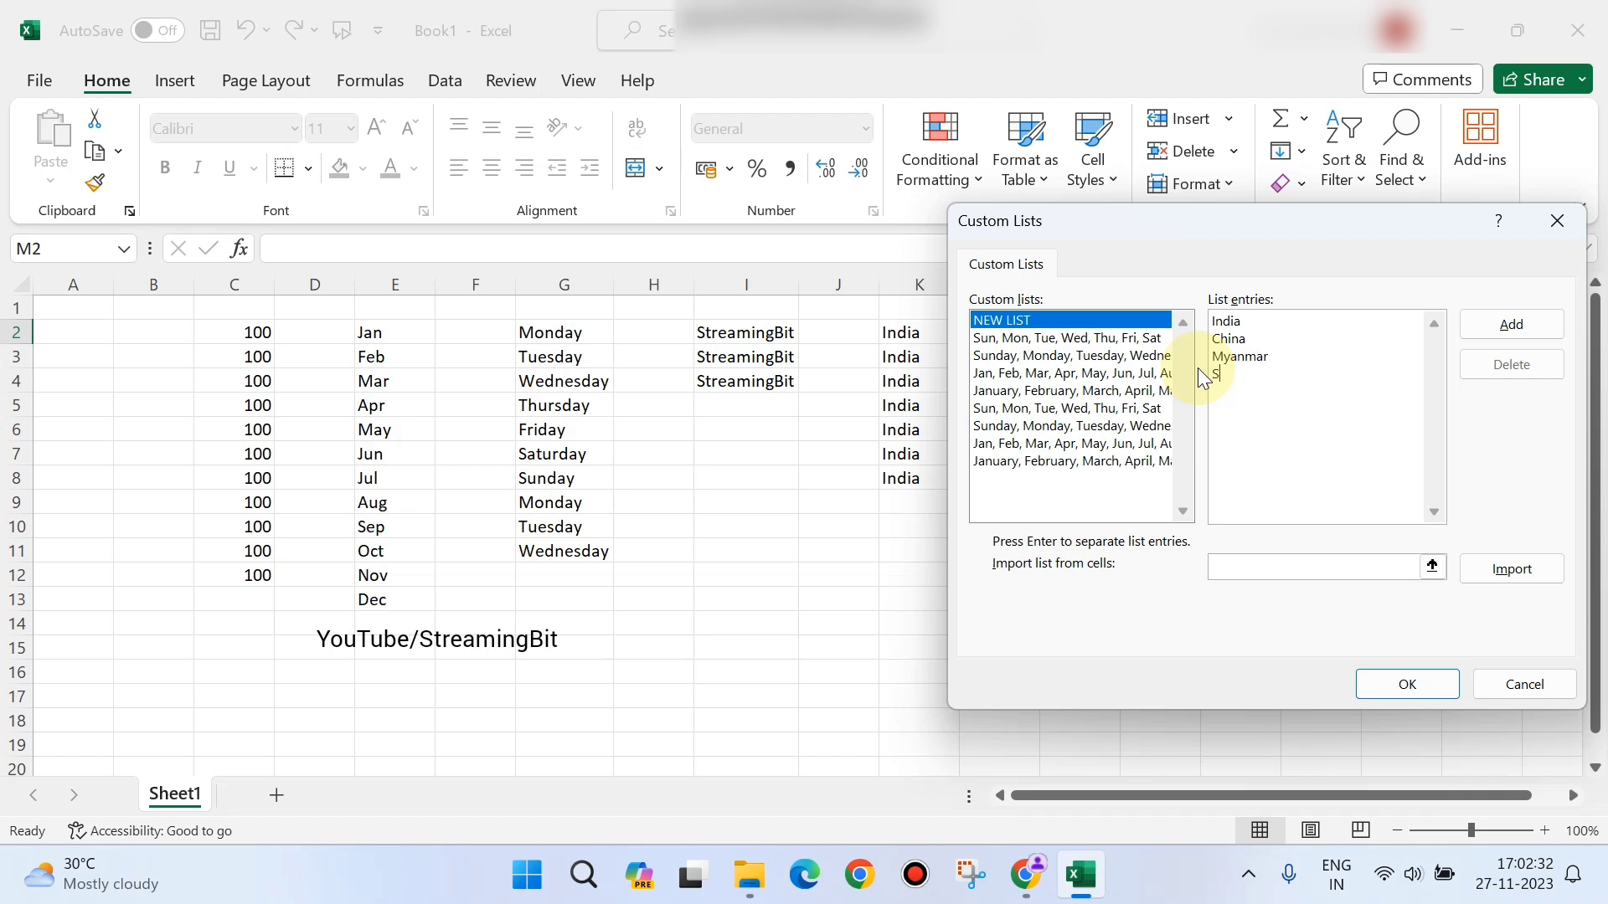
pyautogui.write('Sri Lanka')
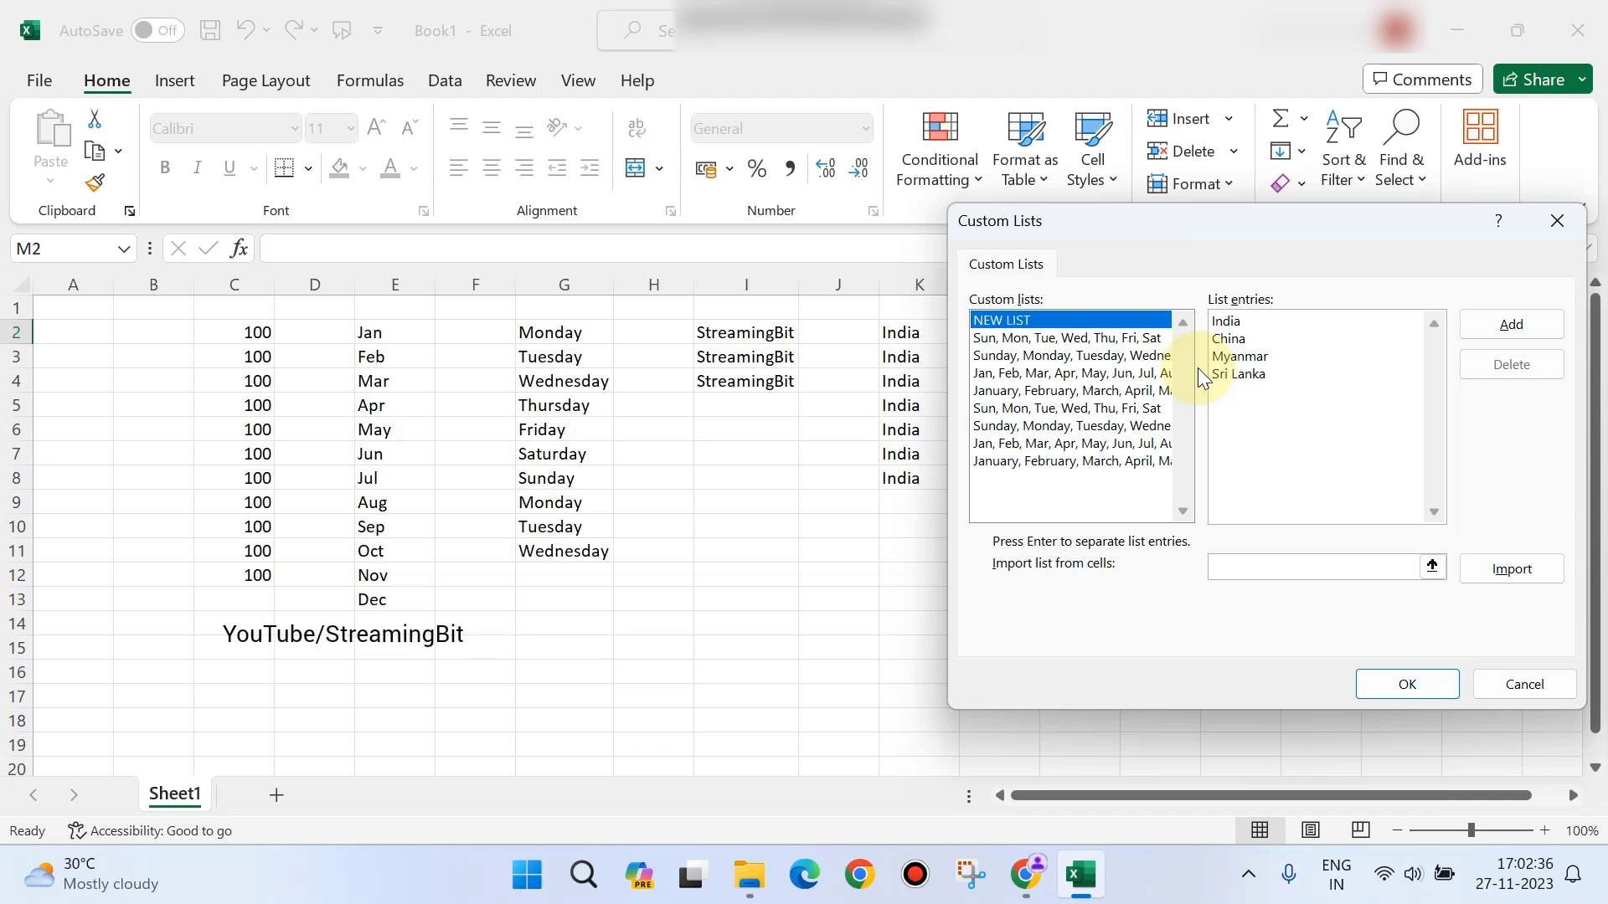
pyautogui.press('Return')
pyautogui.write('Nepal')
pyautogui.press('Return')
pyautogui.write('Bhtan')
pyautogui.press('BackSpace')
pyautogui.press('BackSpace')
pyautogui.press('BackSpace')
pyautogui.press('BackSpace')
pyautogui.write('ut')
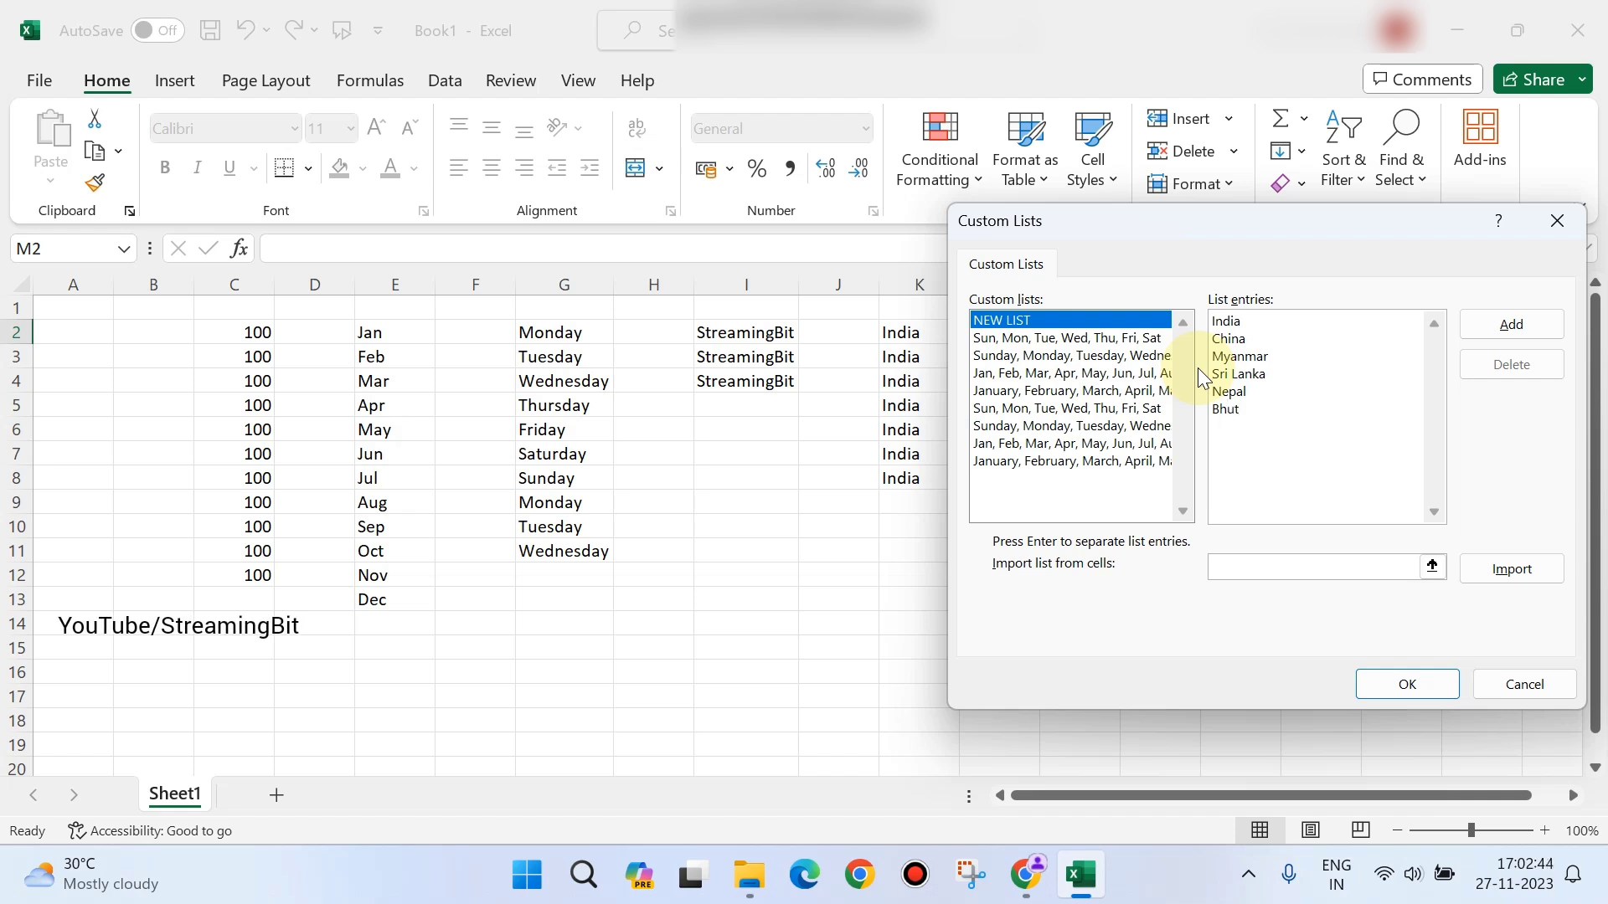
pyautogui.write('an')
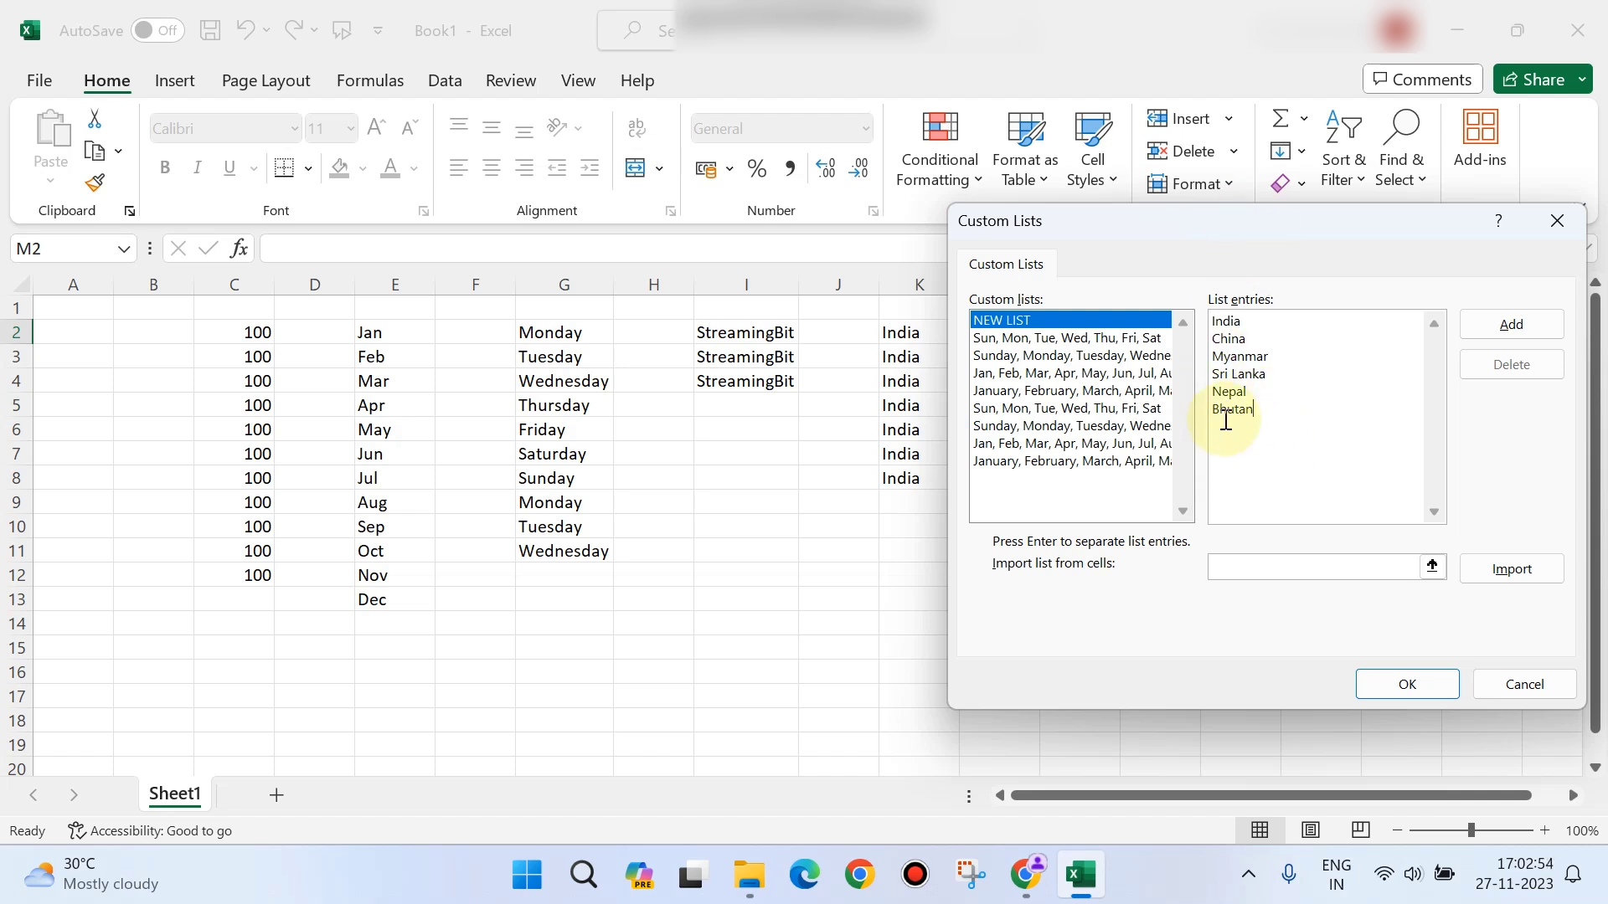
pyautogui.click(1517, 327)
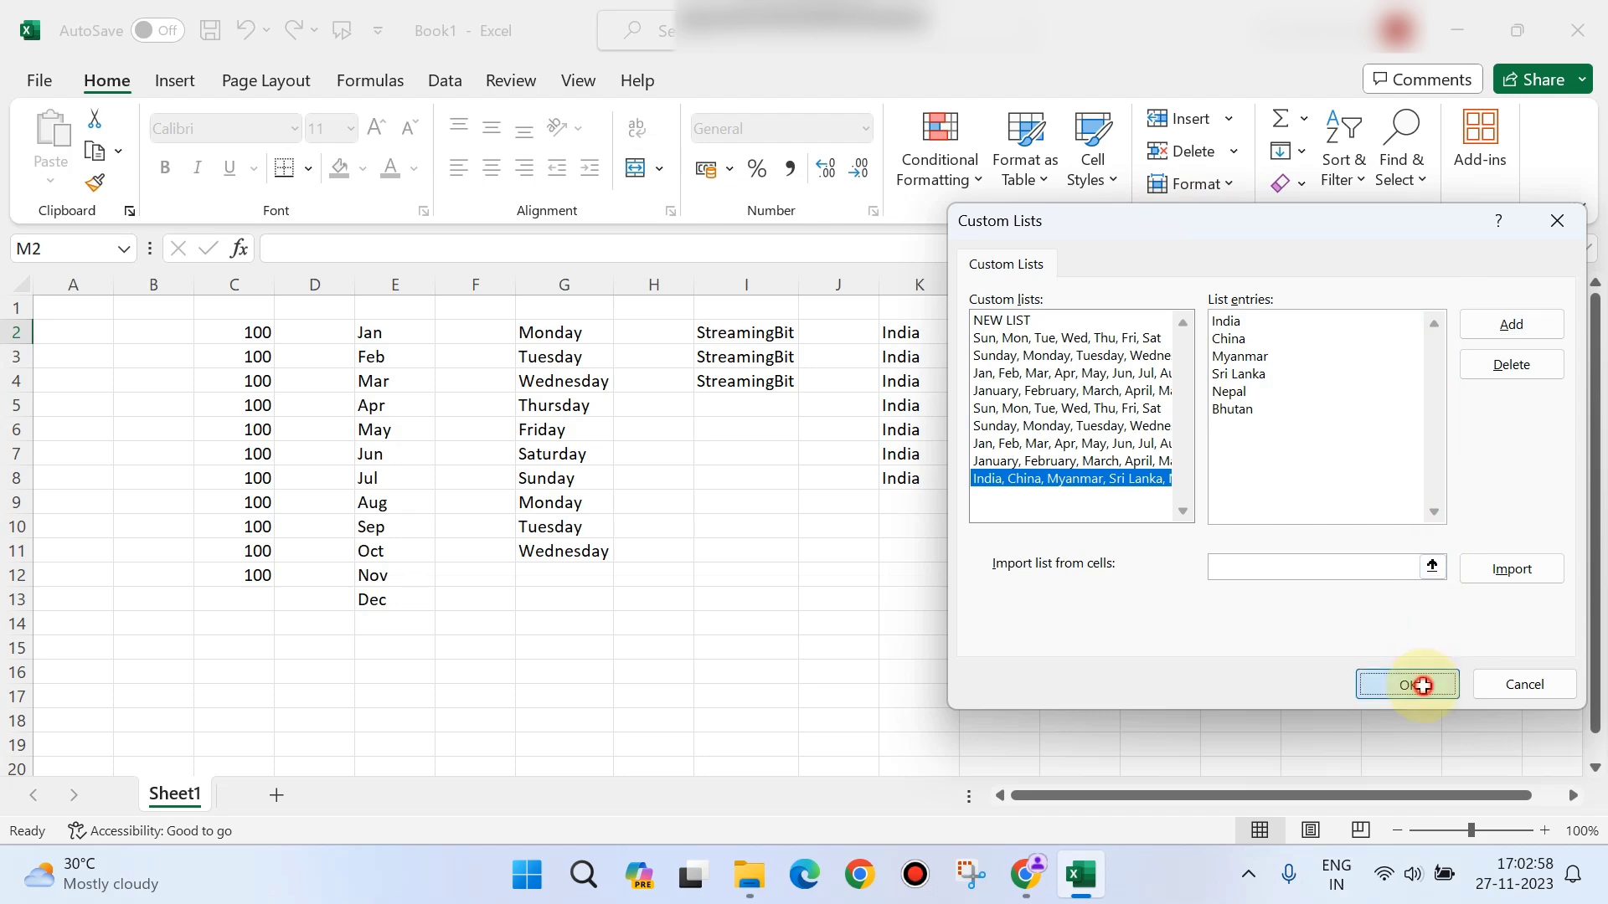
pyautogui.click(1423, 688)
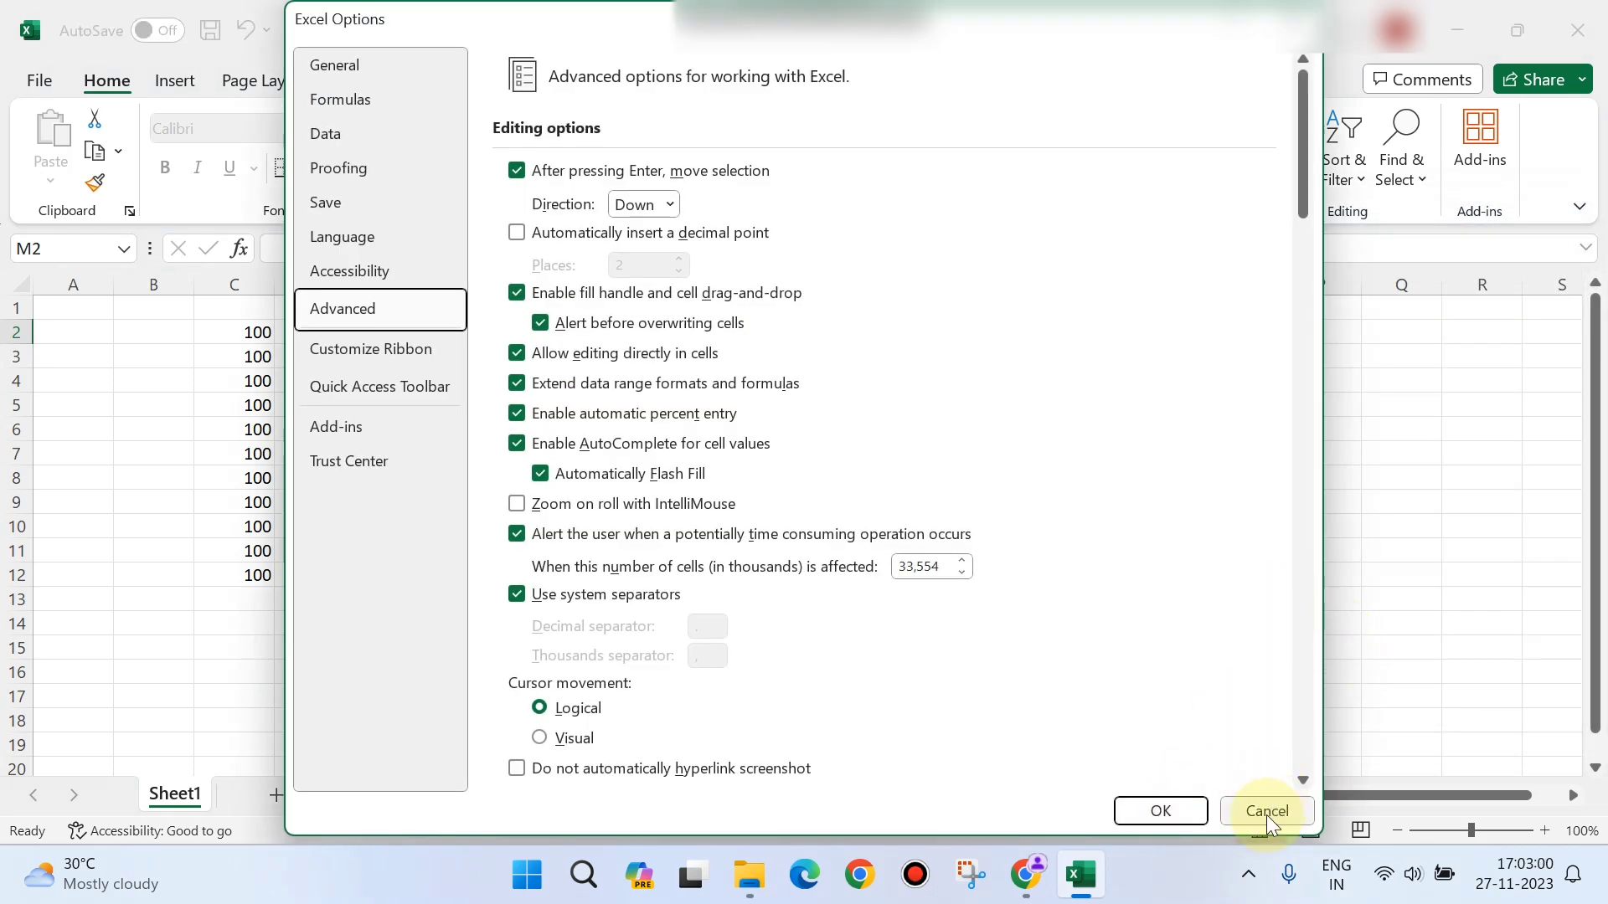
pyautogui.click(1155, 809)
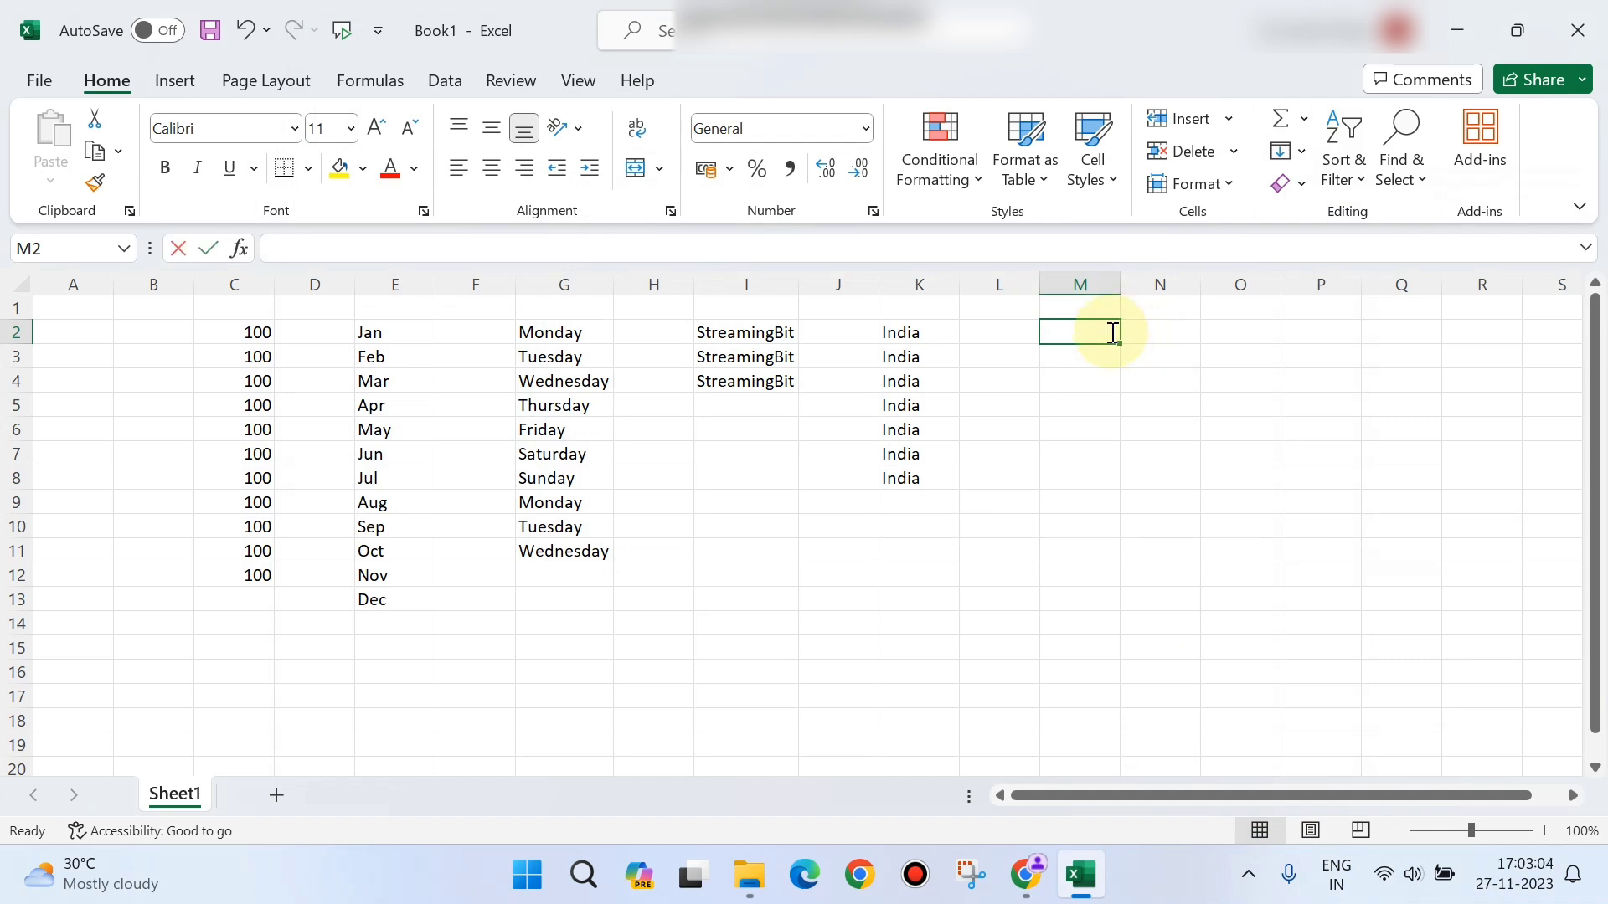
# Enter India in M2 and fill the custom country series down to M11.
pyautogui.write('INd')
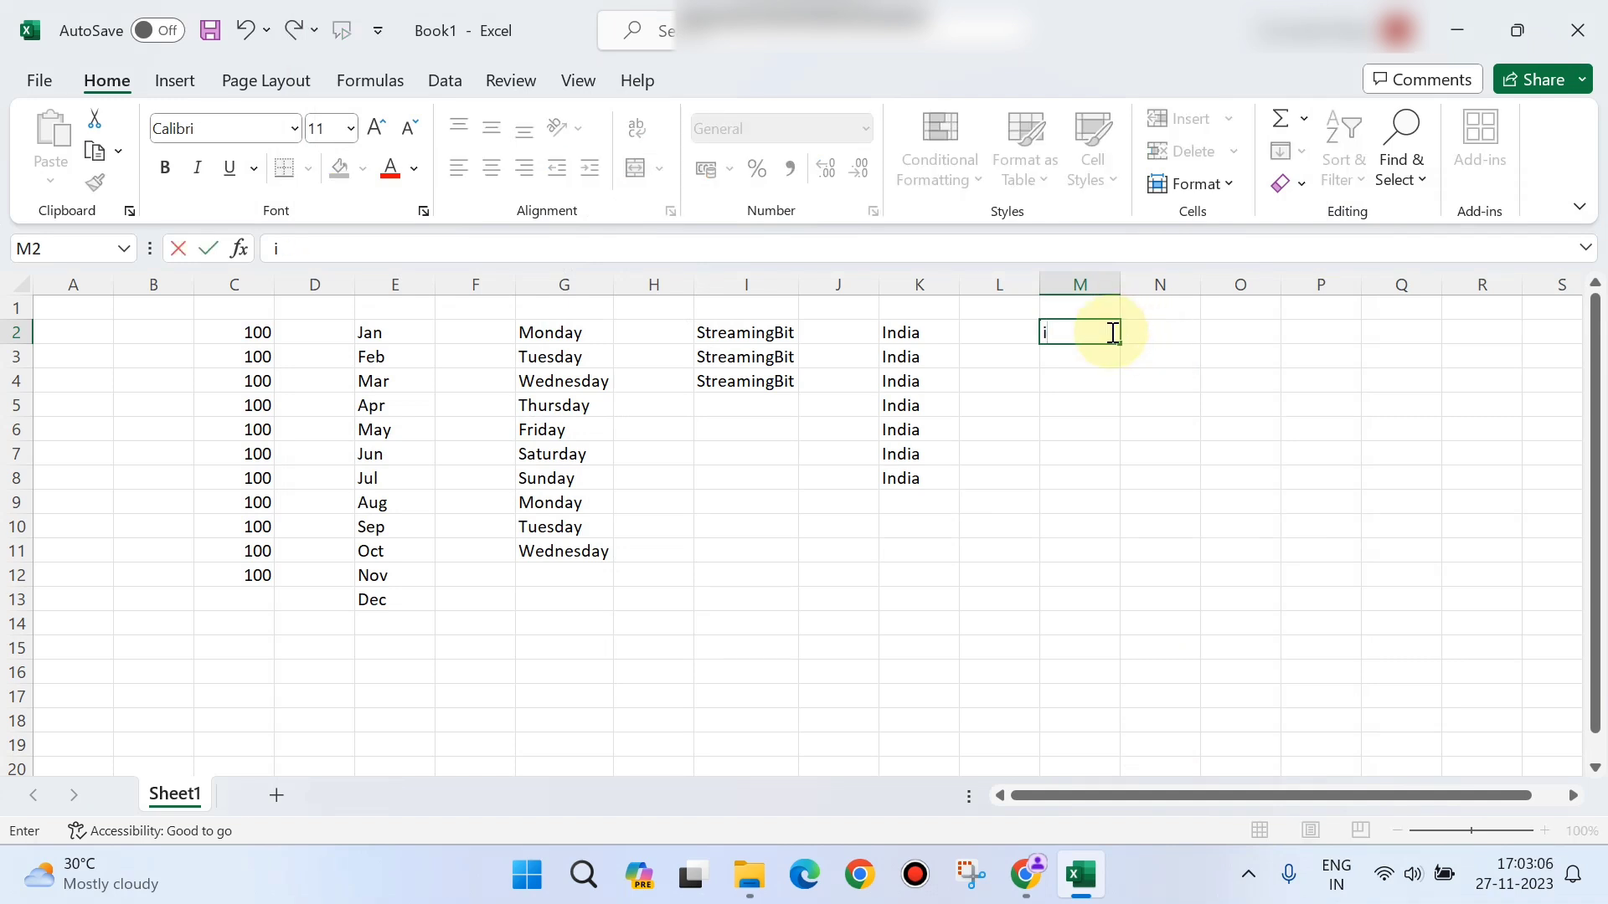
pyautogui.click(1123, 405)
pyautogui.click(1093, 332)
pyautogui.moveTo(1125, 348); pyautogui.dragTo(1110, 581)
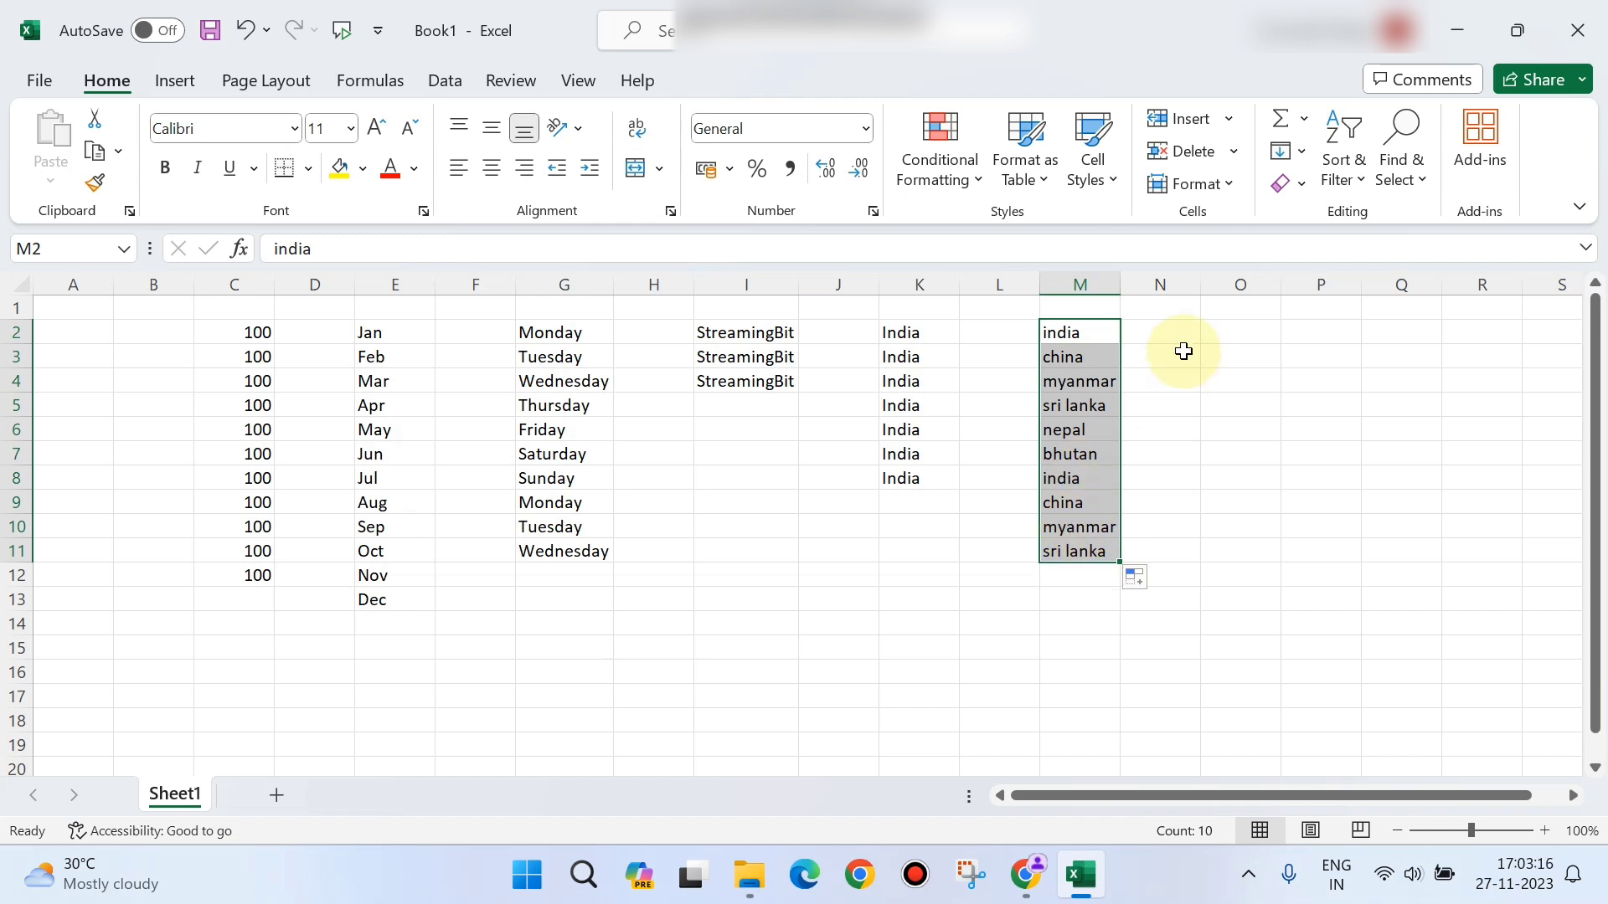
pyautogui.click(1163, 425)
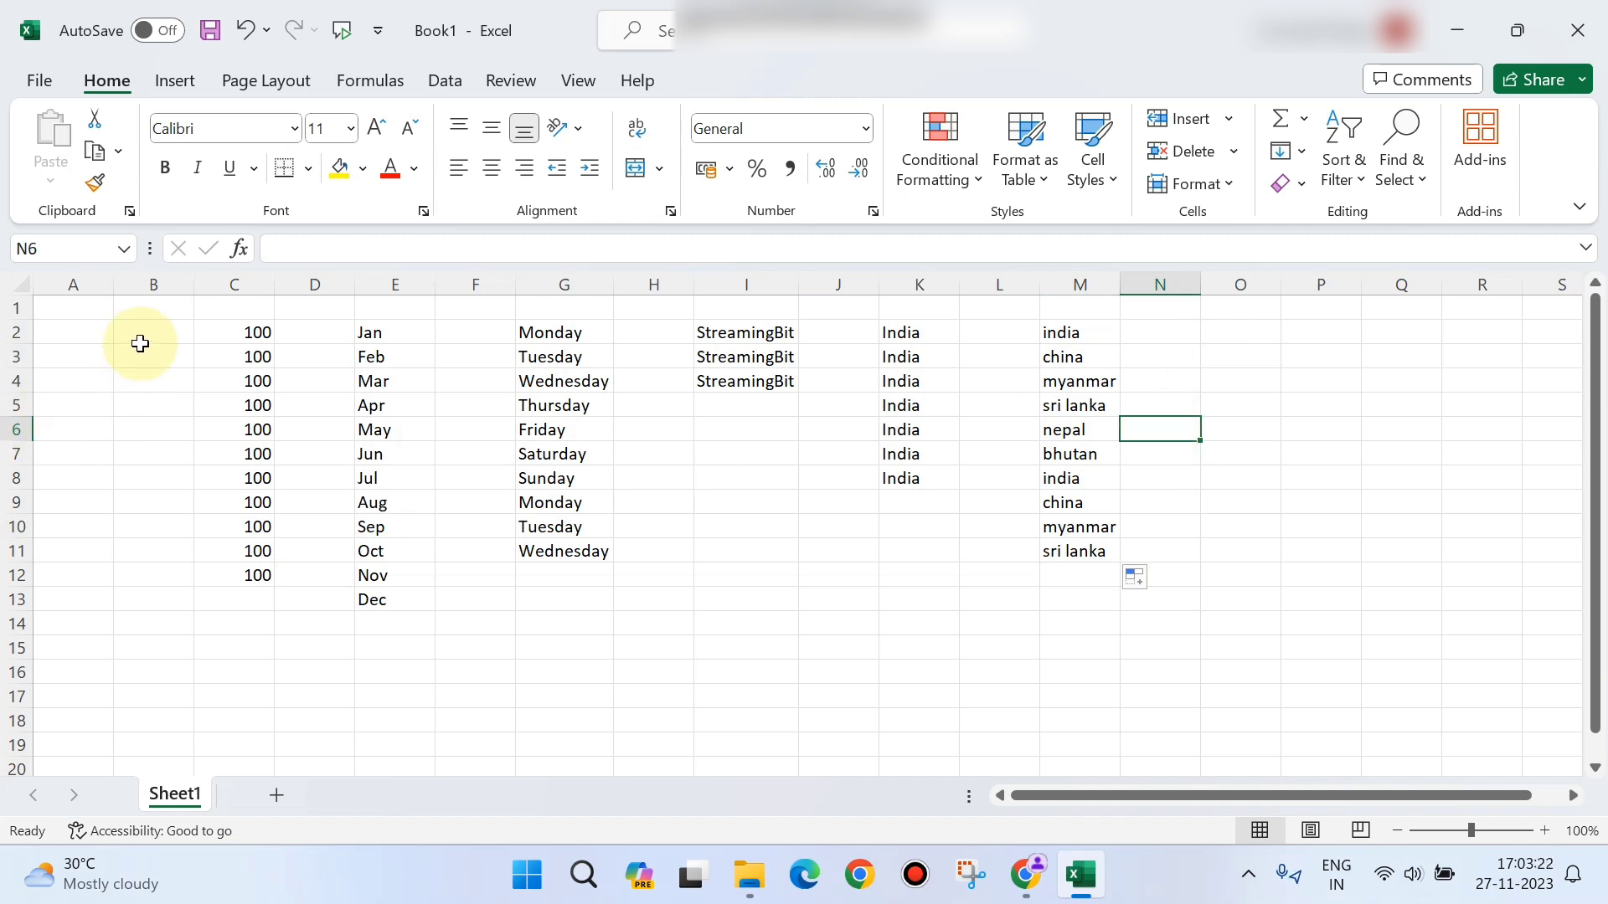
# Enter 100 in B2 and 120 in B3 and select them as the step pattern.
pyautogui.click(261, 338)
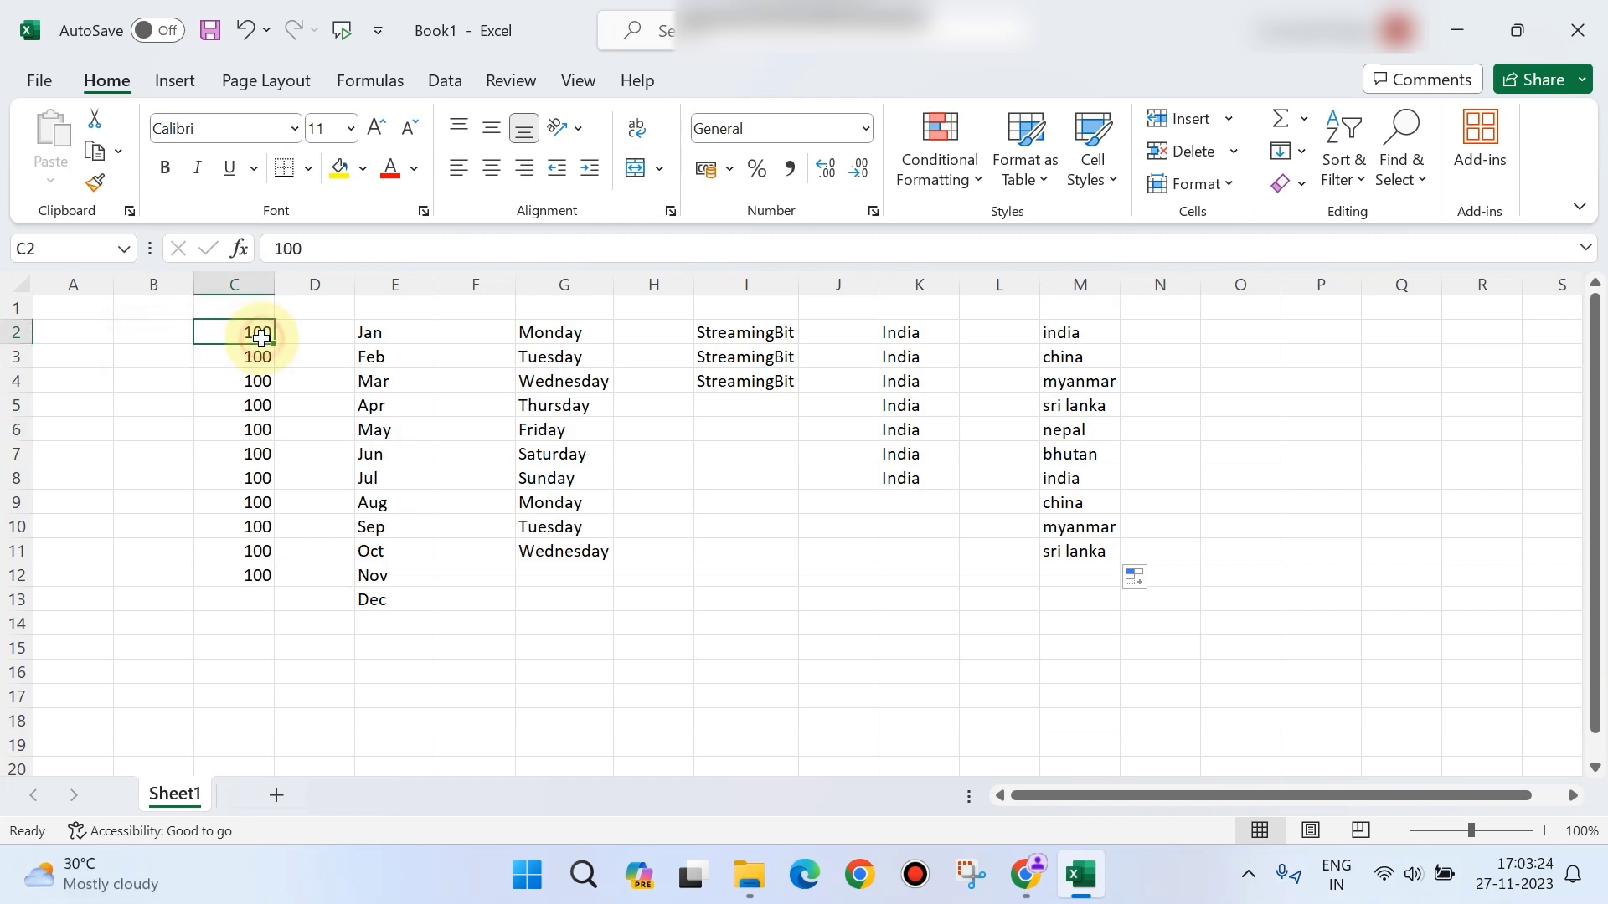
pyautogui.click(159, 337)
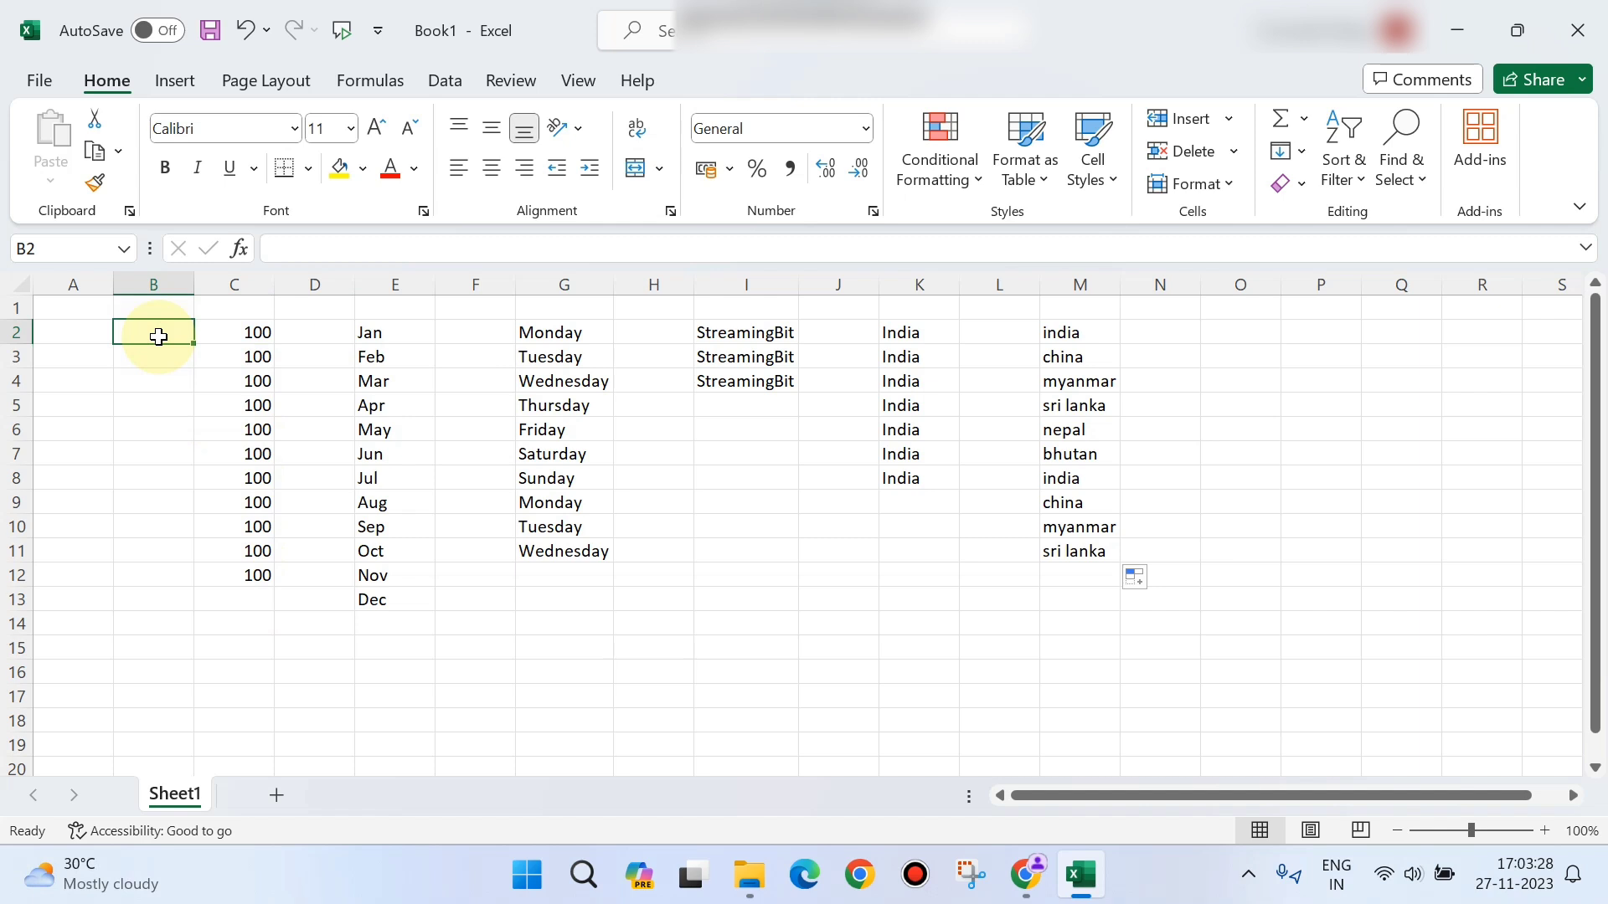
pyautogui.write('100')
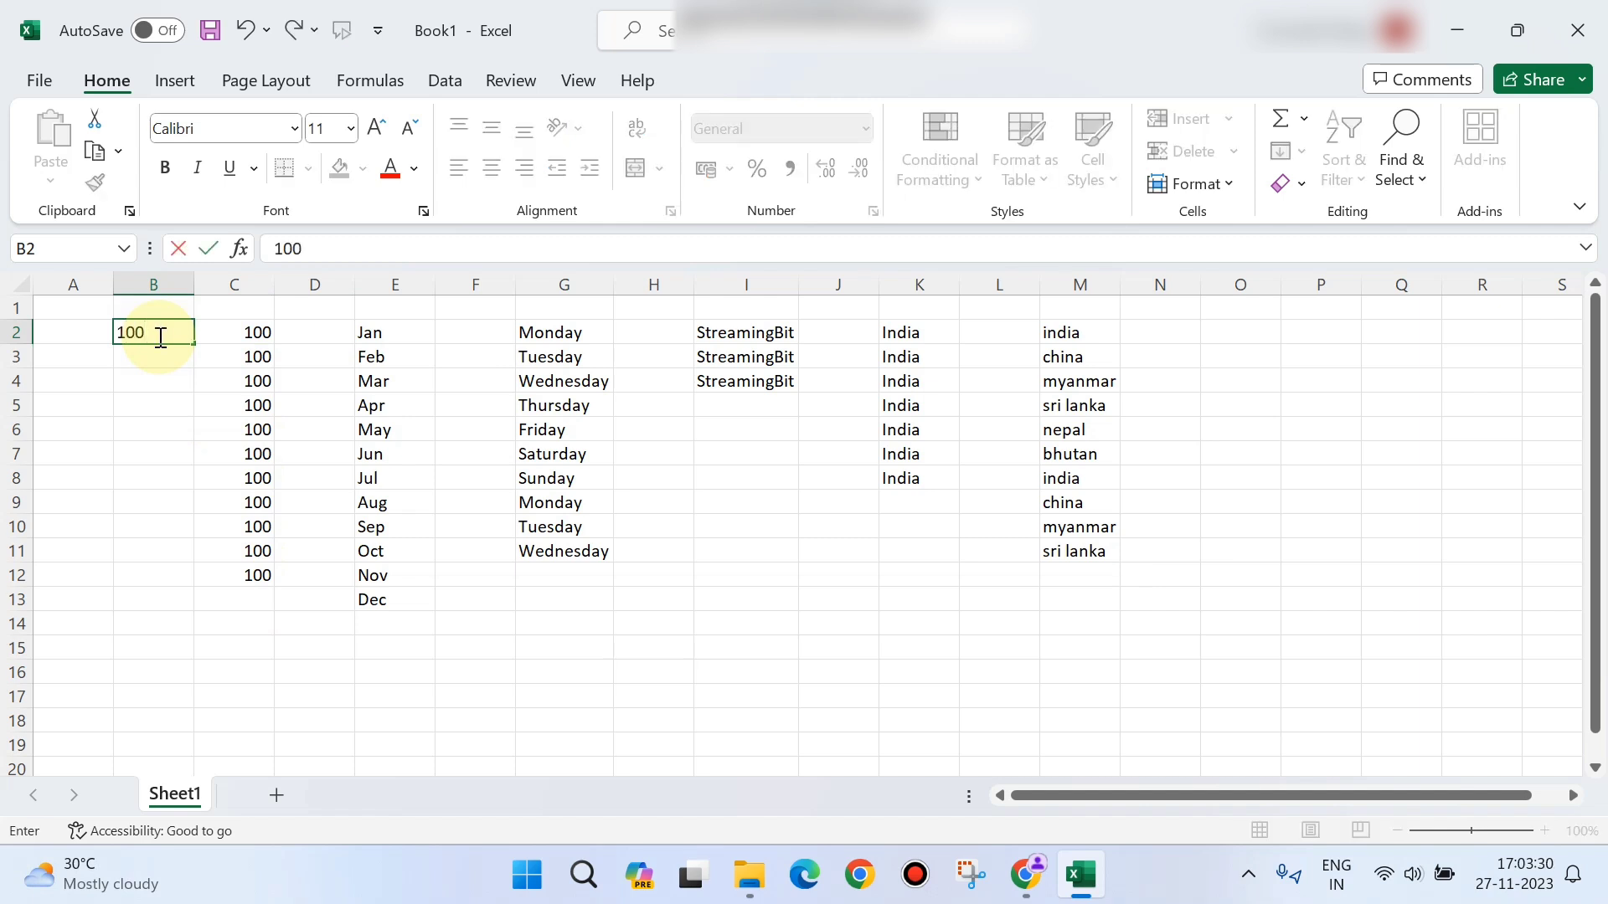
pyautogui.press('Return')
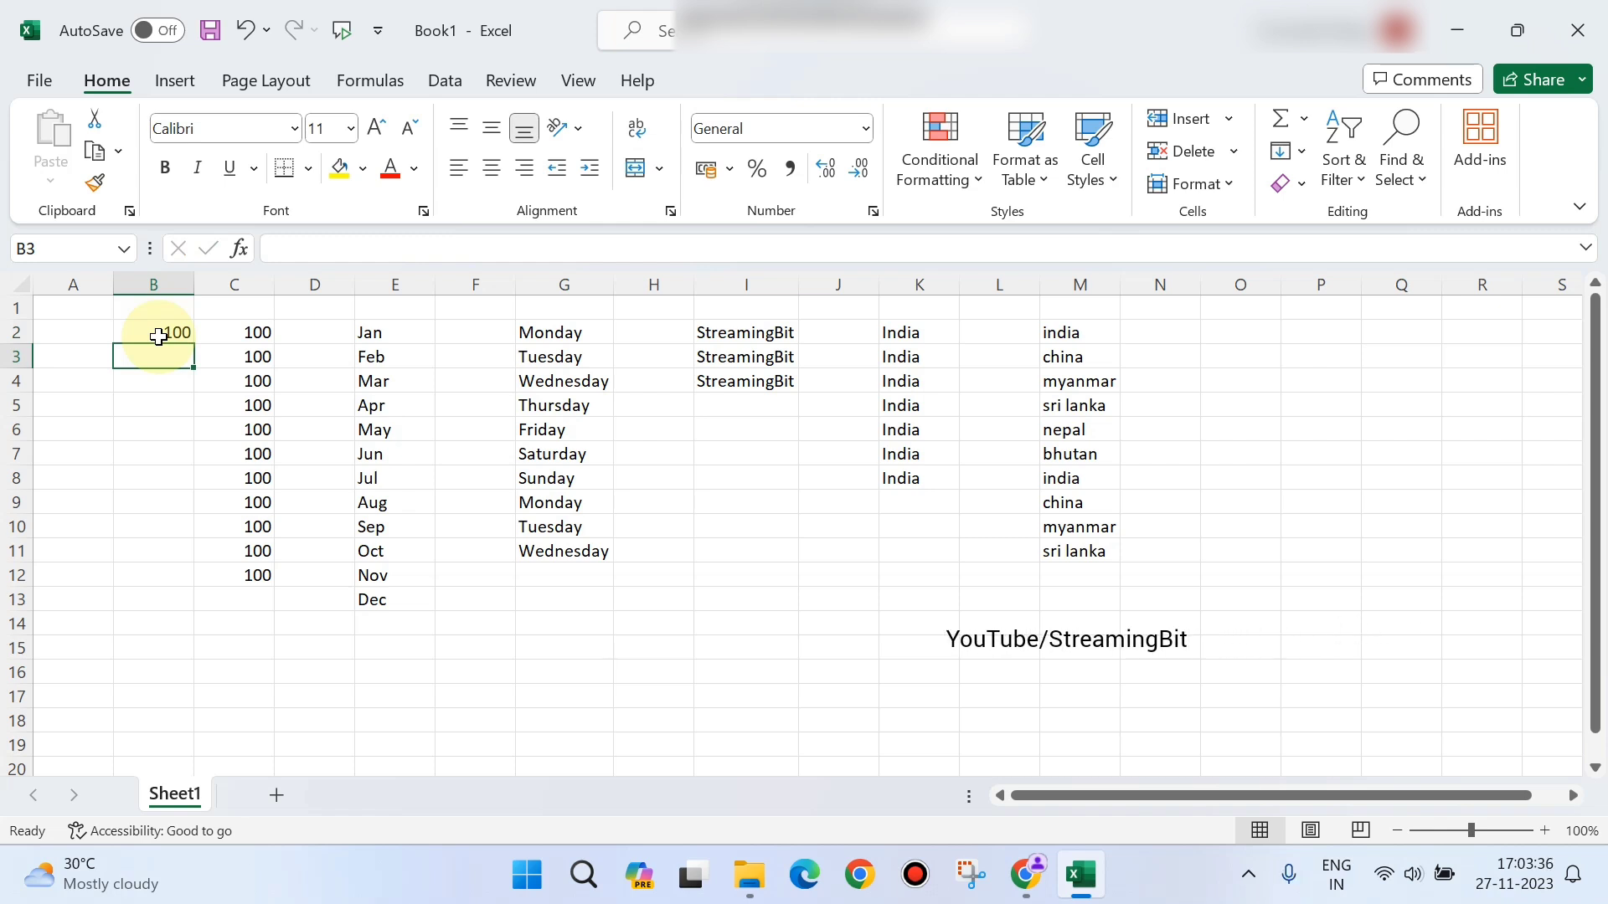
pyautogui.write('120')
pyautogui.hotkey('ctrl', 'Return')
pyautogui.moveTo(158, 336); pyautogui.dragTo(197, 571)
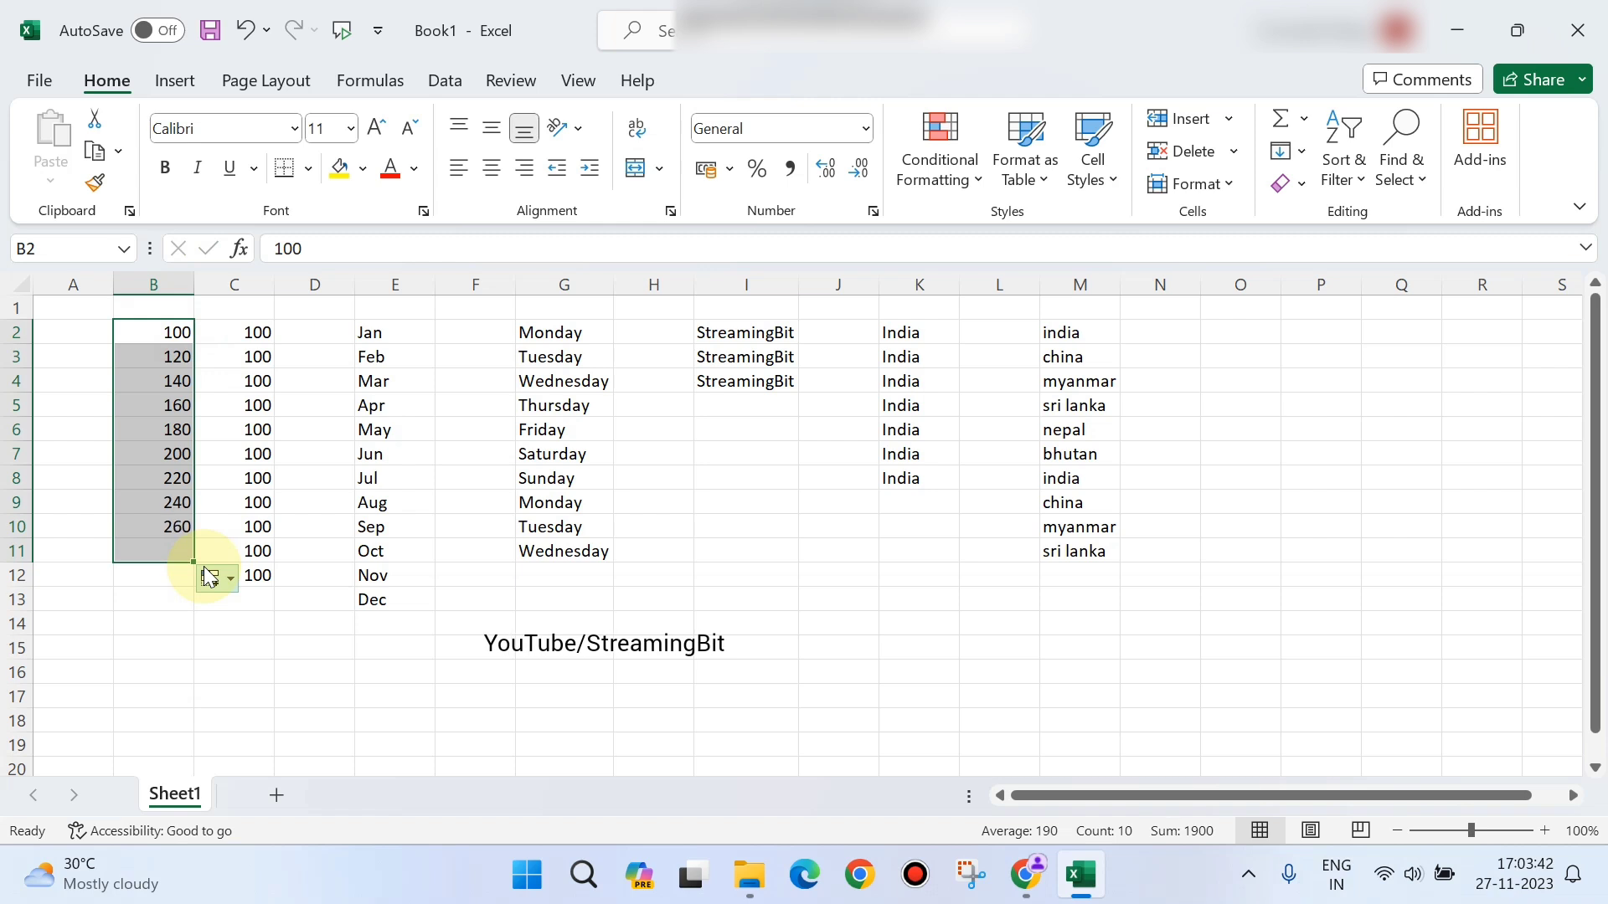
# Extend the step-20 series down to B11 and check values such as 220 in B8.
pyautogui.click(172, 339)
pyautogui.click(172, 357)
pyautogui.click(173, 381)
pyautogui.click(175, 405)
pyautogui.click(177, 430)
pyautogui.click(178, 478)
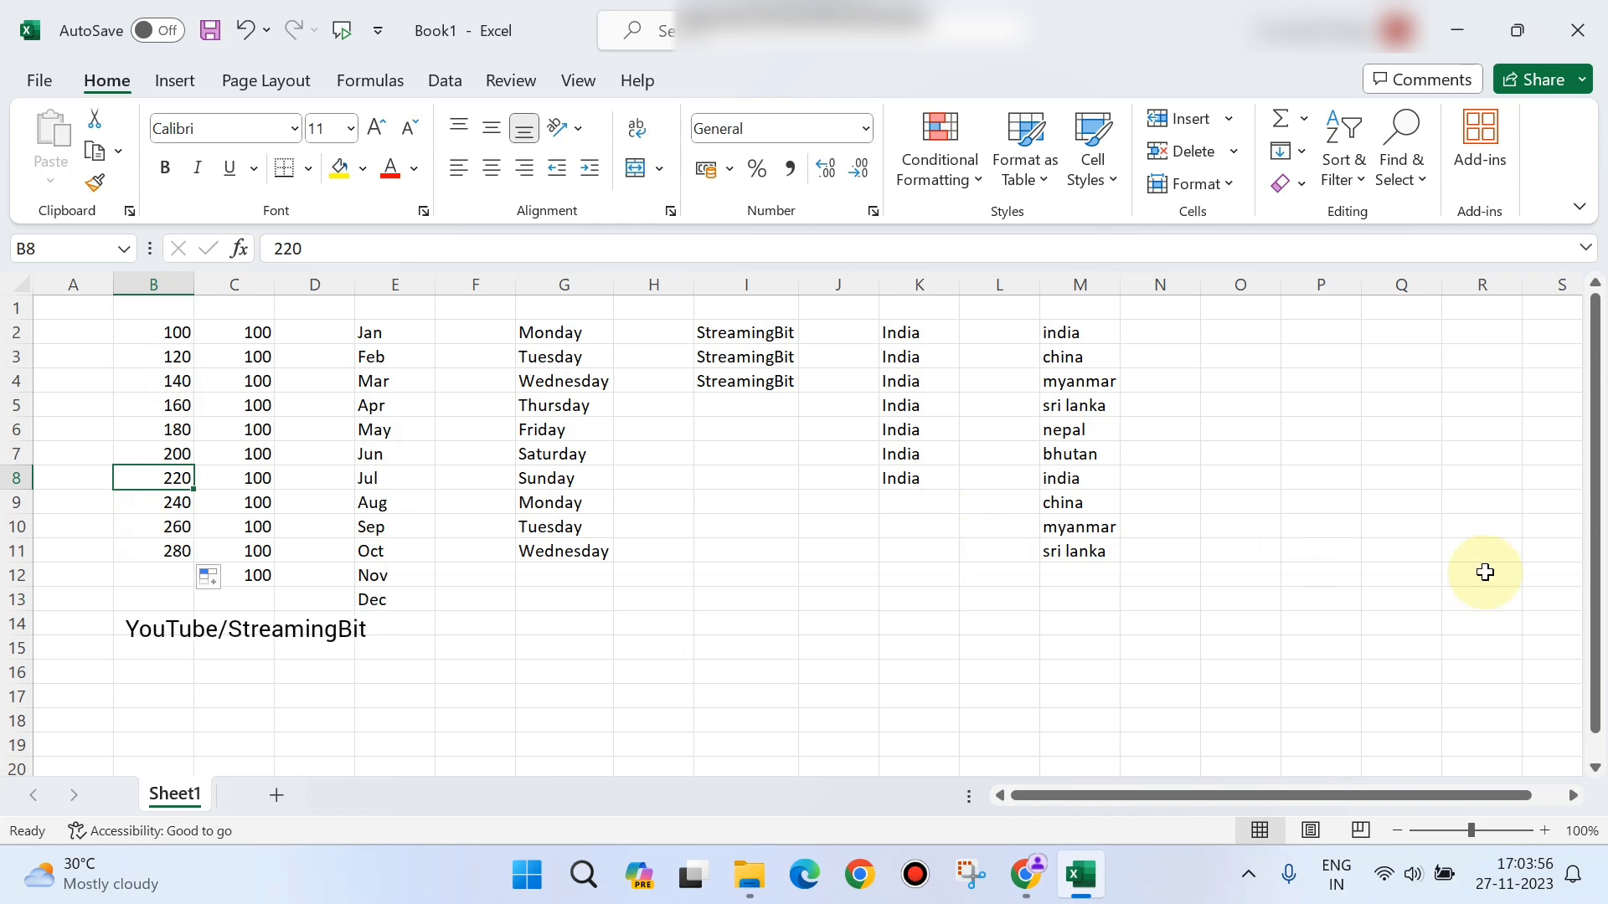
pyautogui.click(1255, 376)
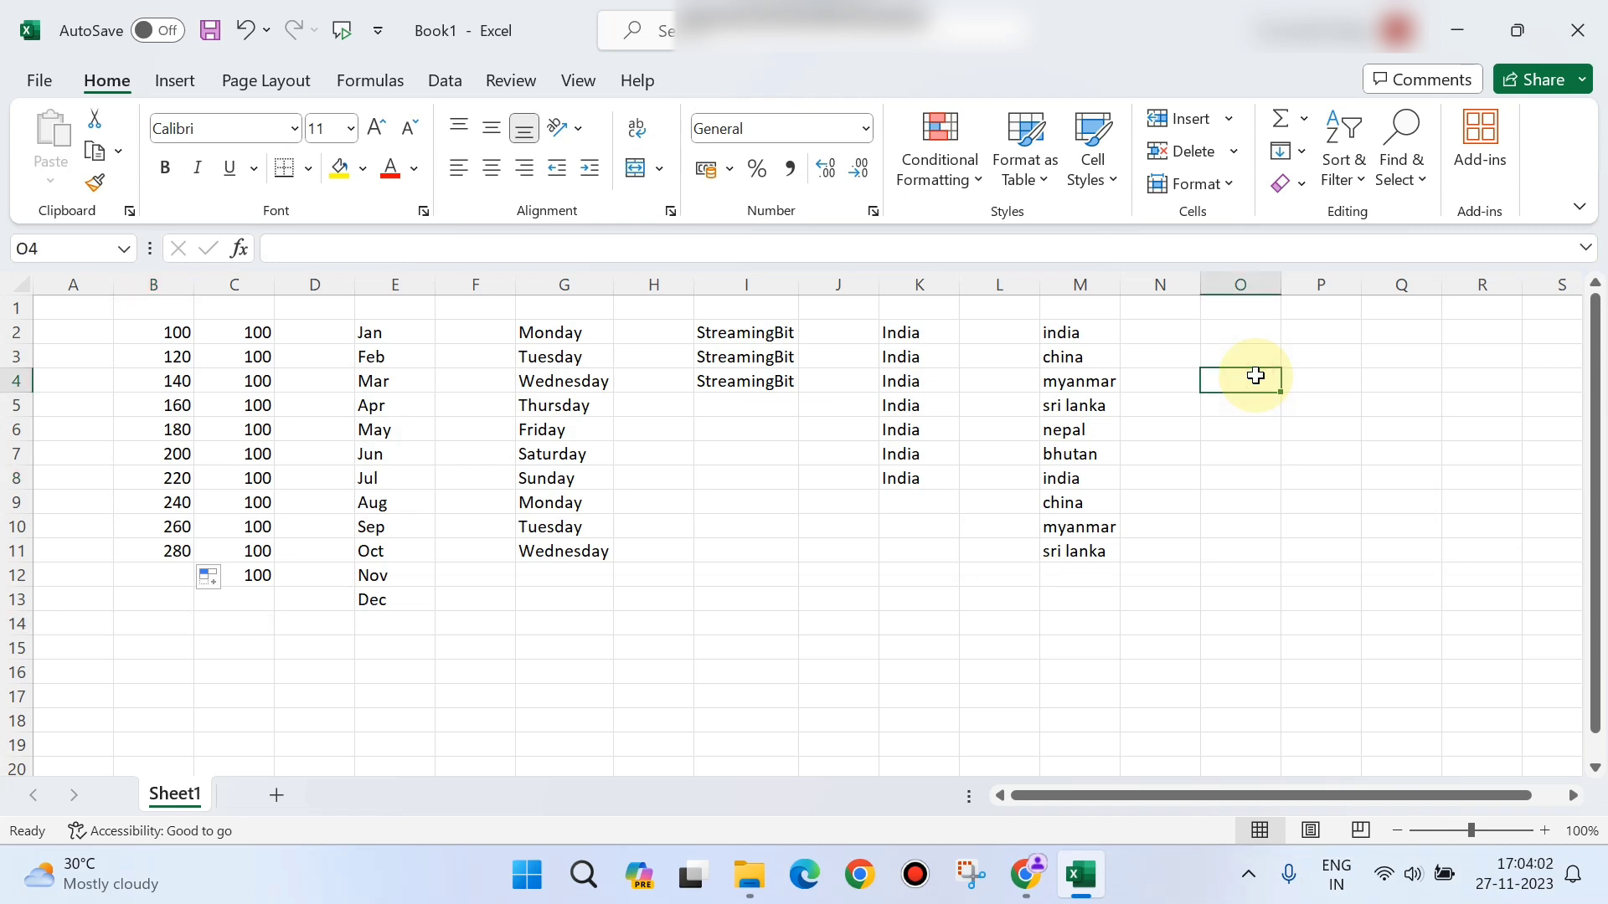
# Enter Jan in O4 and extend it as a month series down to O15.
pyautogui.write('Jan')
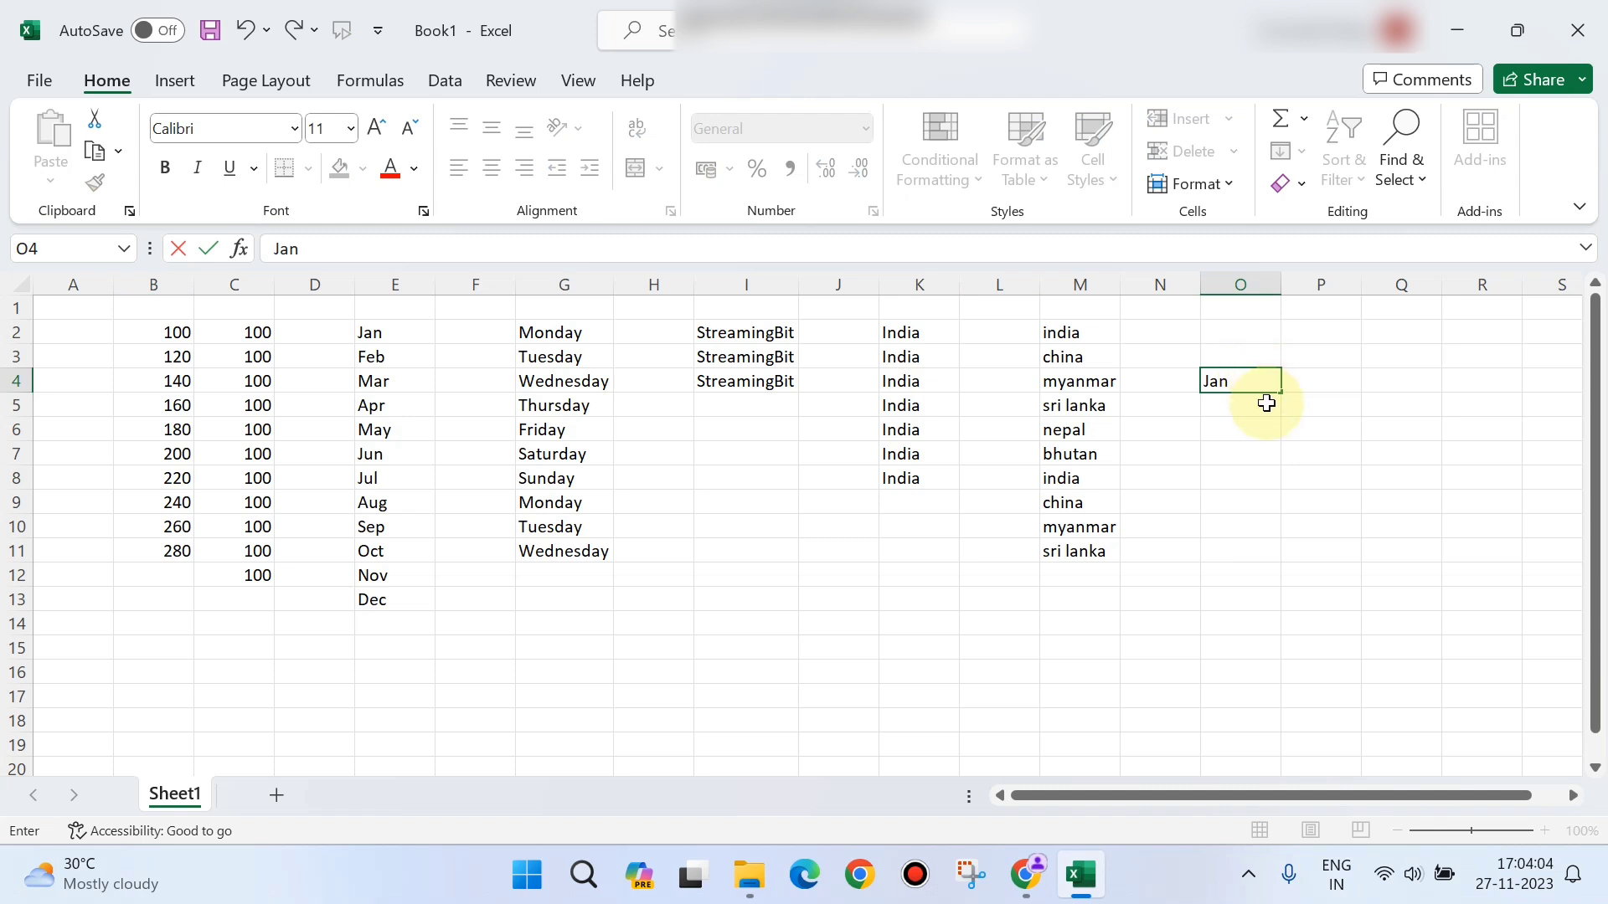
pyautogui.press('Return')
pyautogui.click(1269, 385)
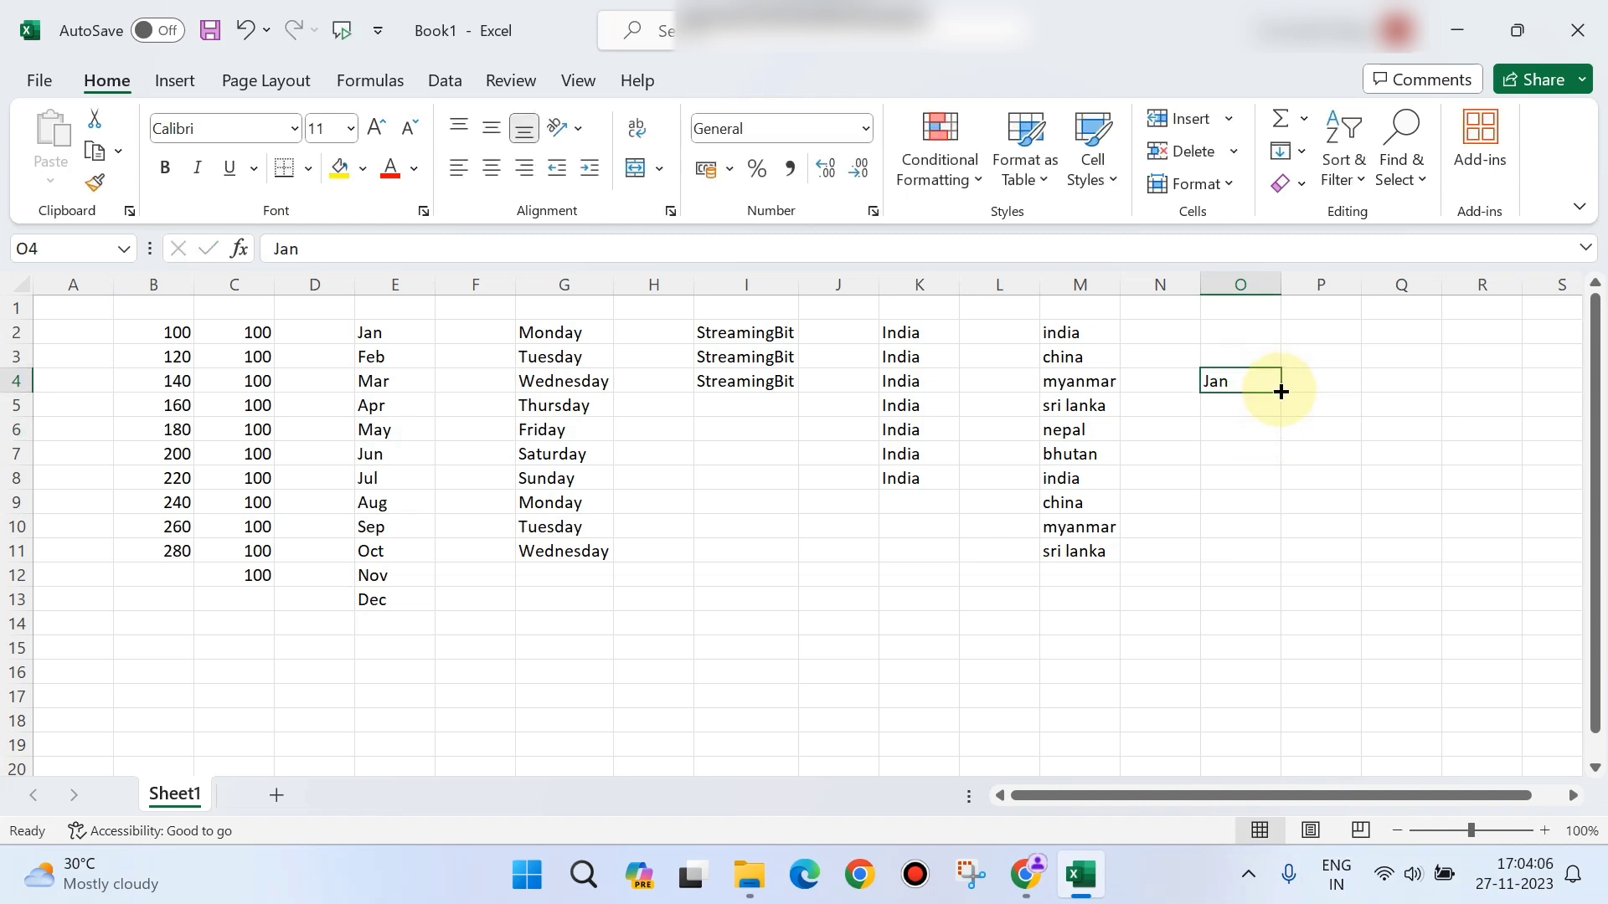
pyautogui.moveTo(1284, 393); pyautogui.dragTo(1256, 645)
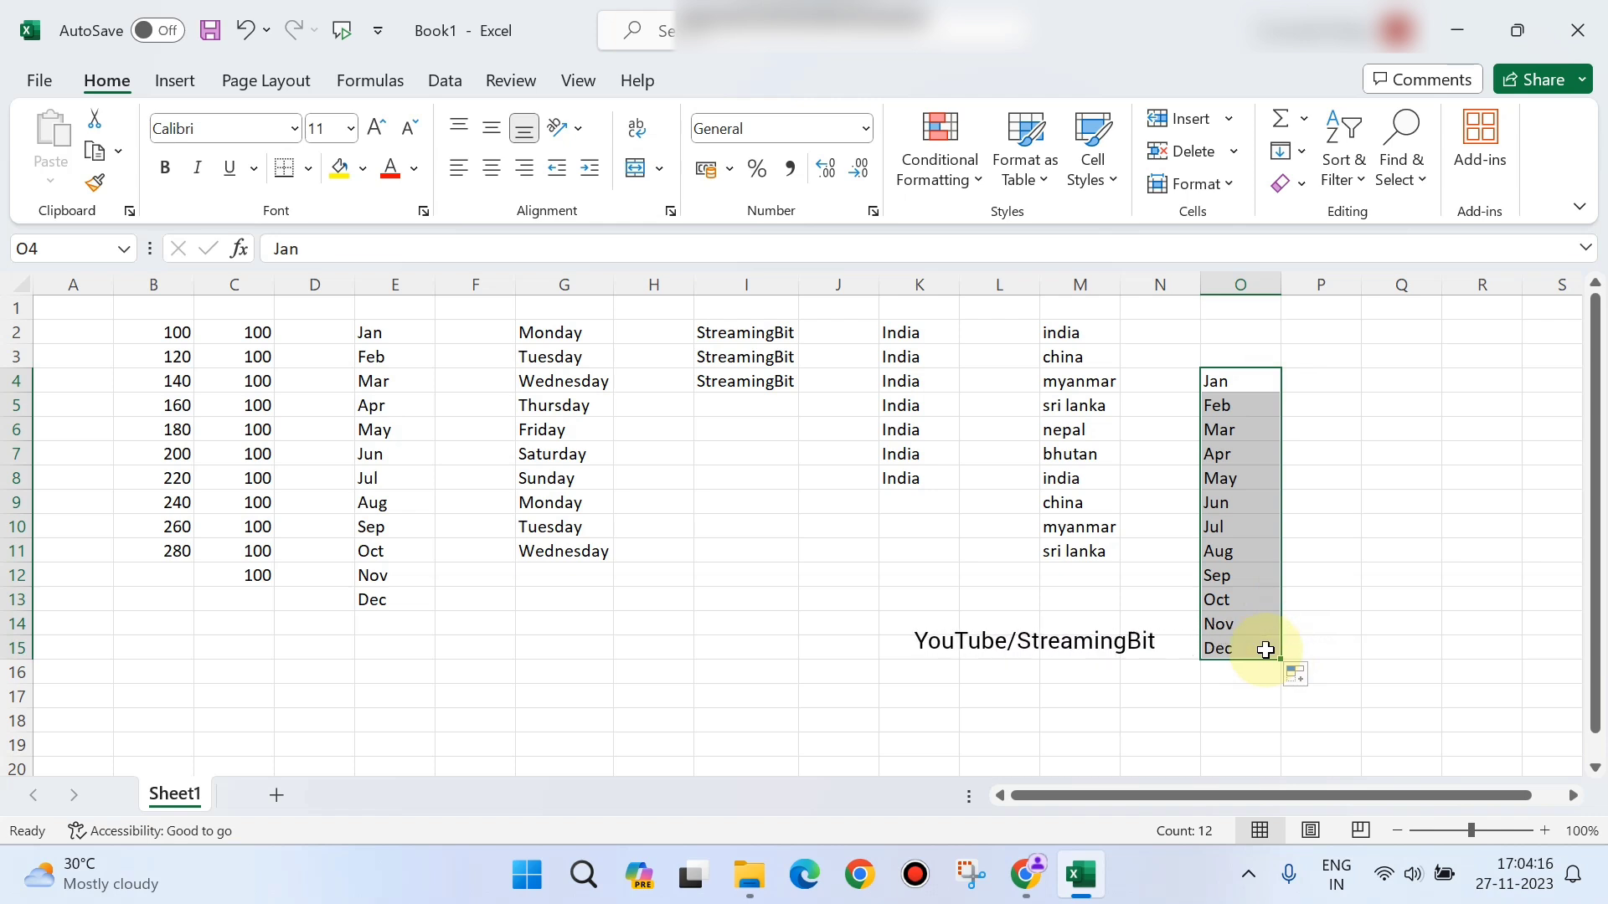
# Clear Feb through Dec from O5:O15, leaving only Jan in O4.
pyautogui.click(1256, 643)
pyautogui.hotkey('ctrl', 'shift', 'Up')
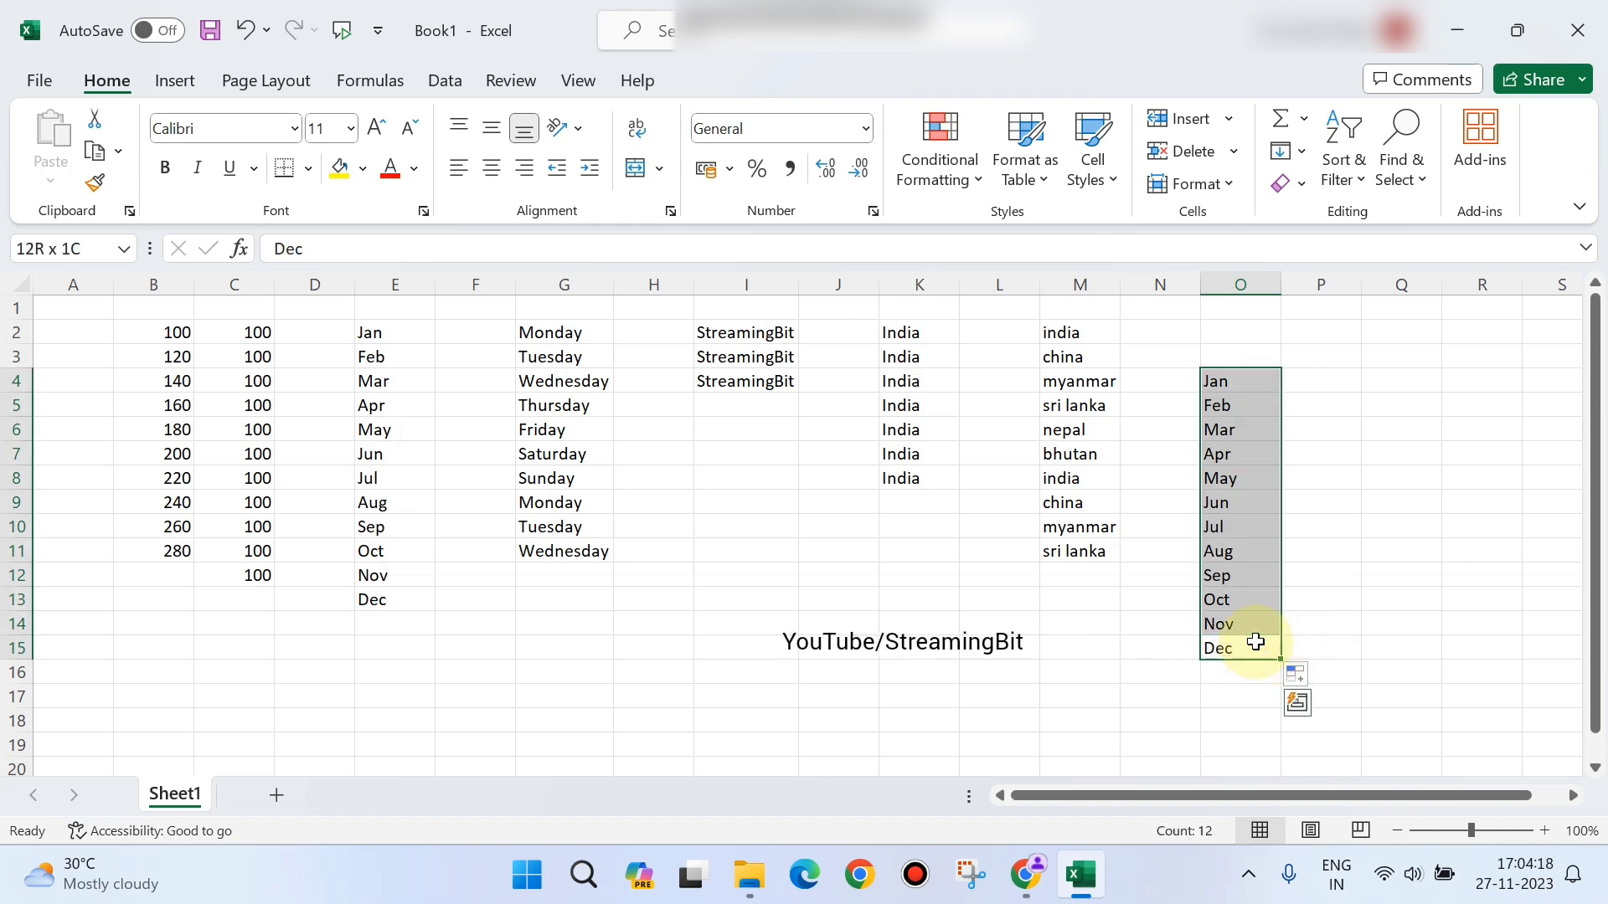
pyautogui.hotkey('shift', 'Down')
pyautogui.press('Delete')
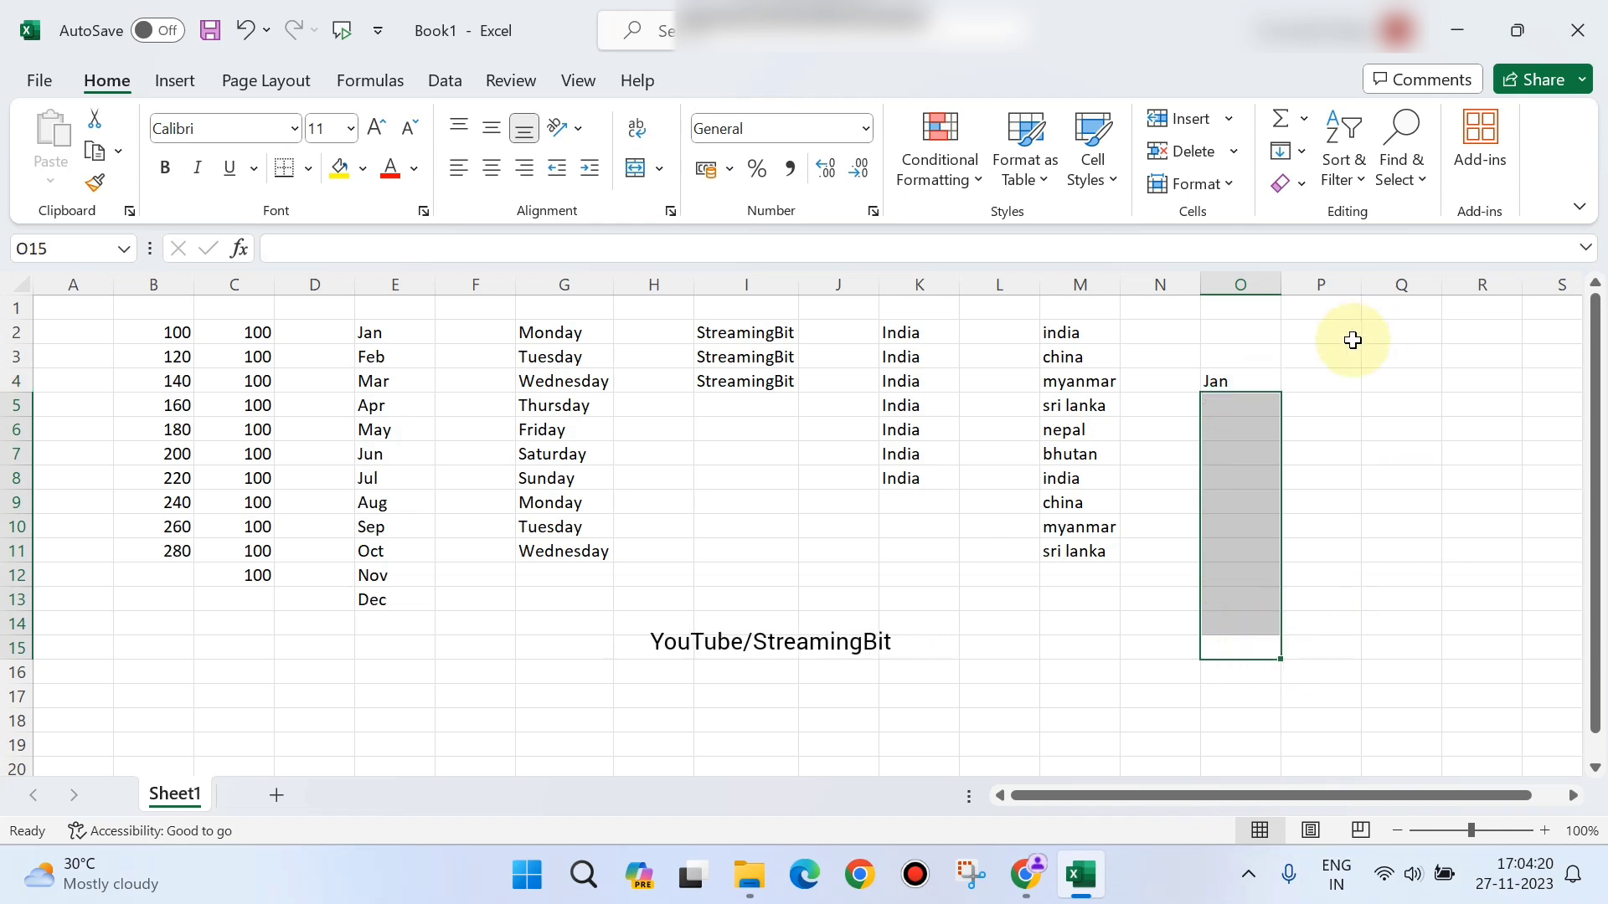
pyautogui.click(1258, 382)
# Fill O4:R16 with Jan using Fill Down, then Fill Right.
pyautogui.moveTo(1269, 381); pyautogui.dragTo(1457, 667)
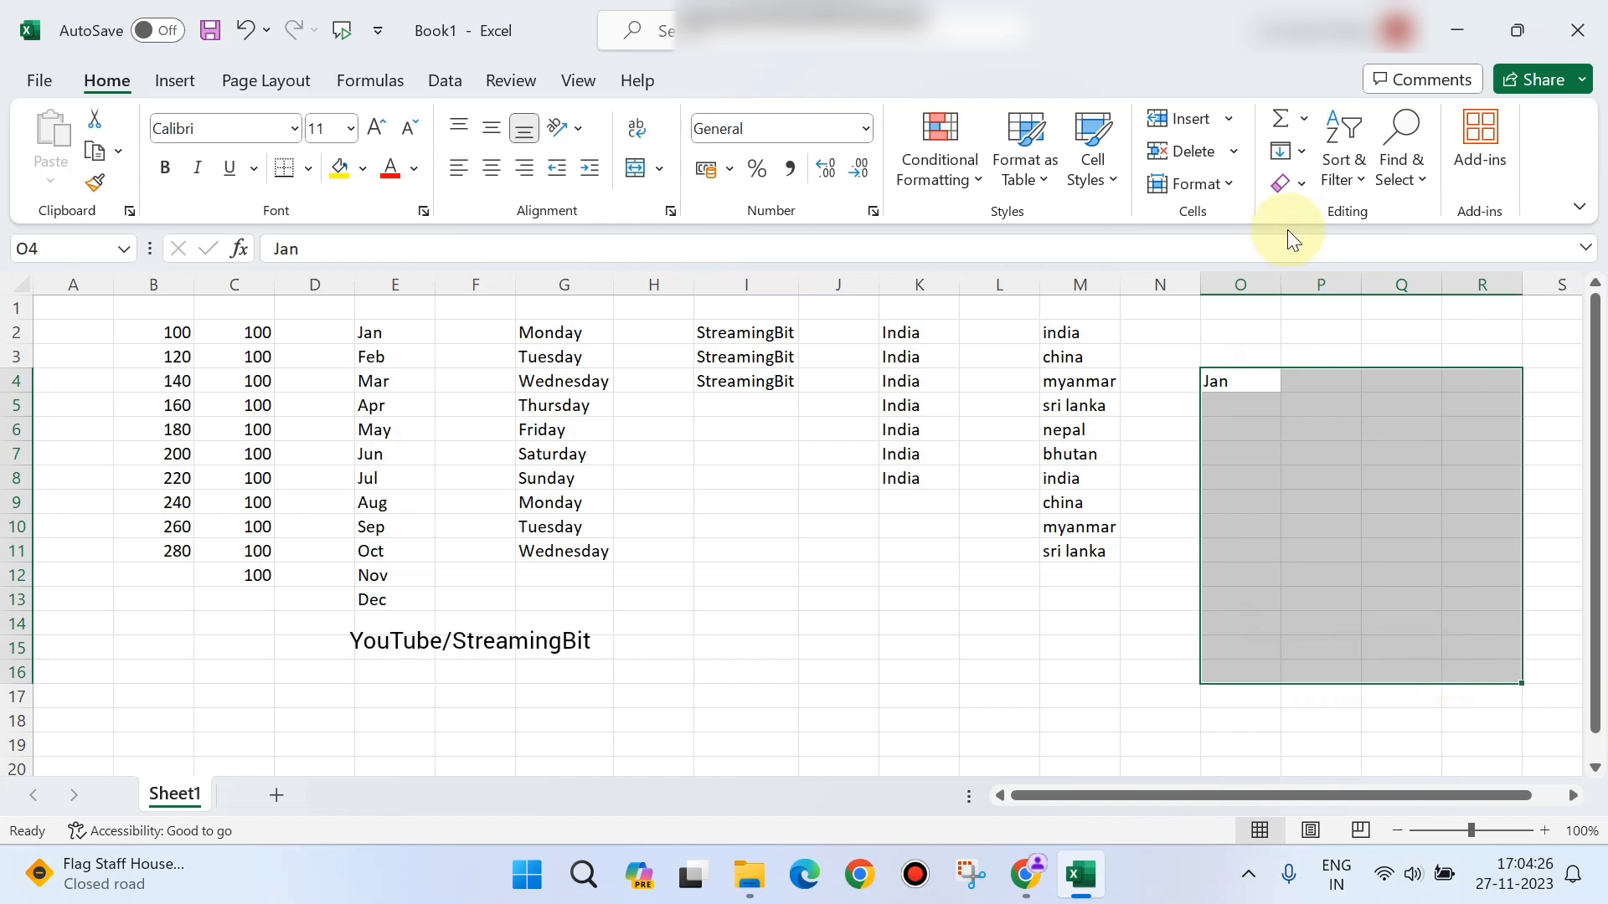
pyautogui.click(1285, 154)
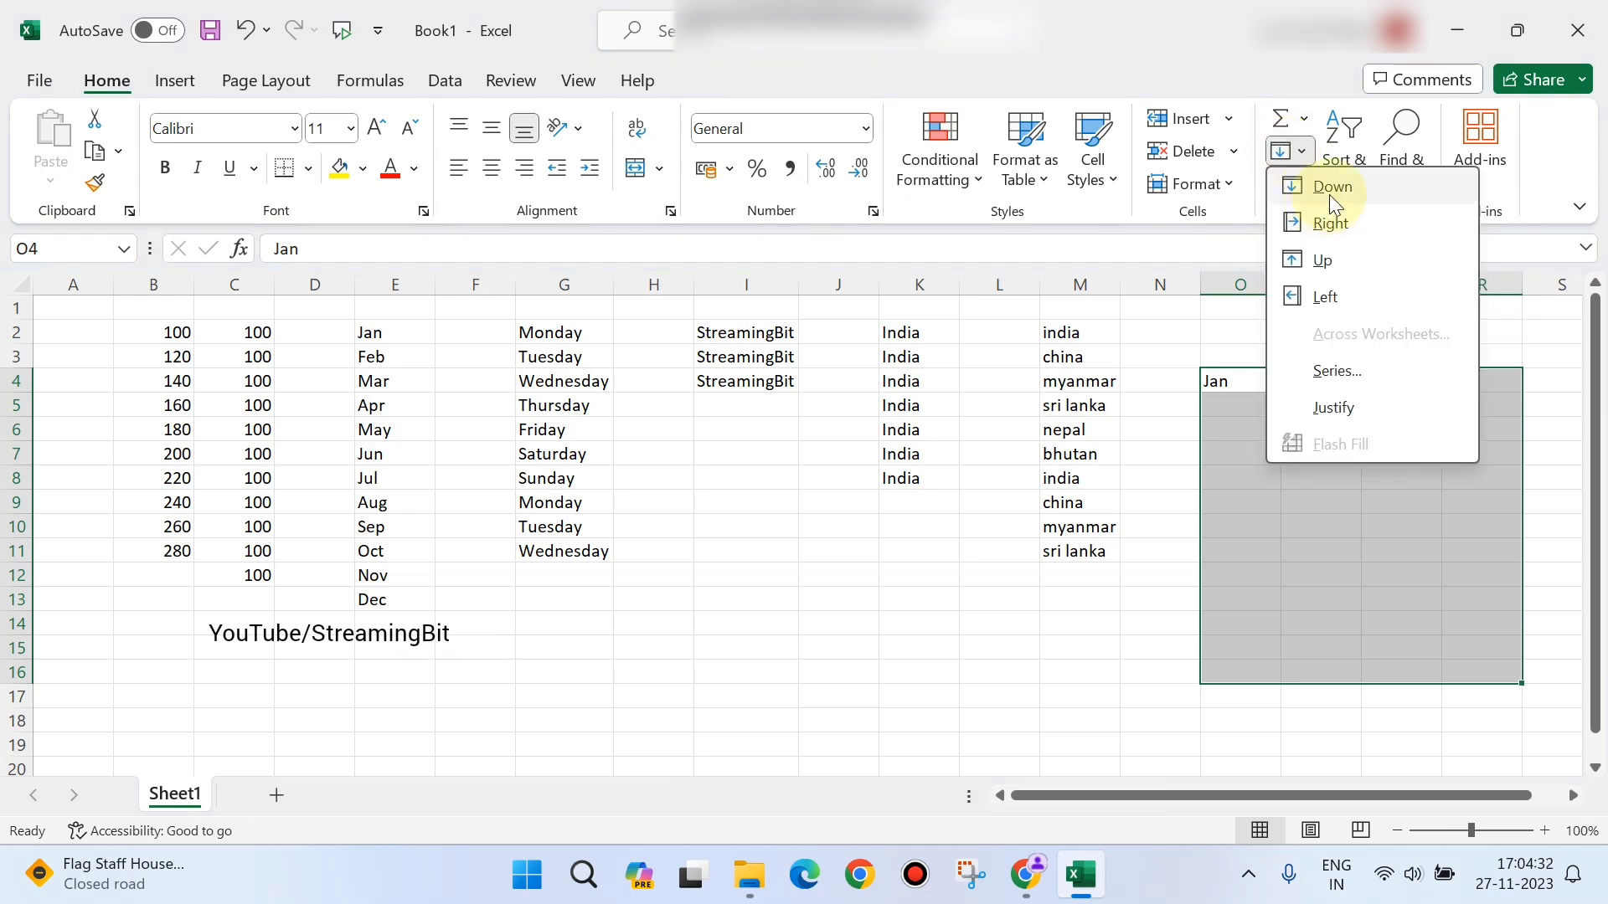
pyautogui.click(1332, 188)
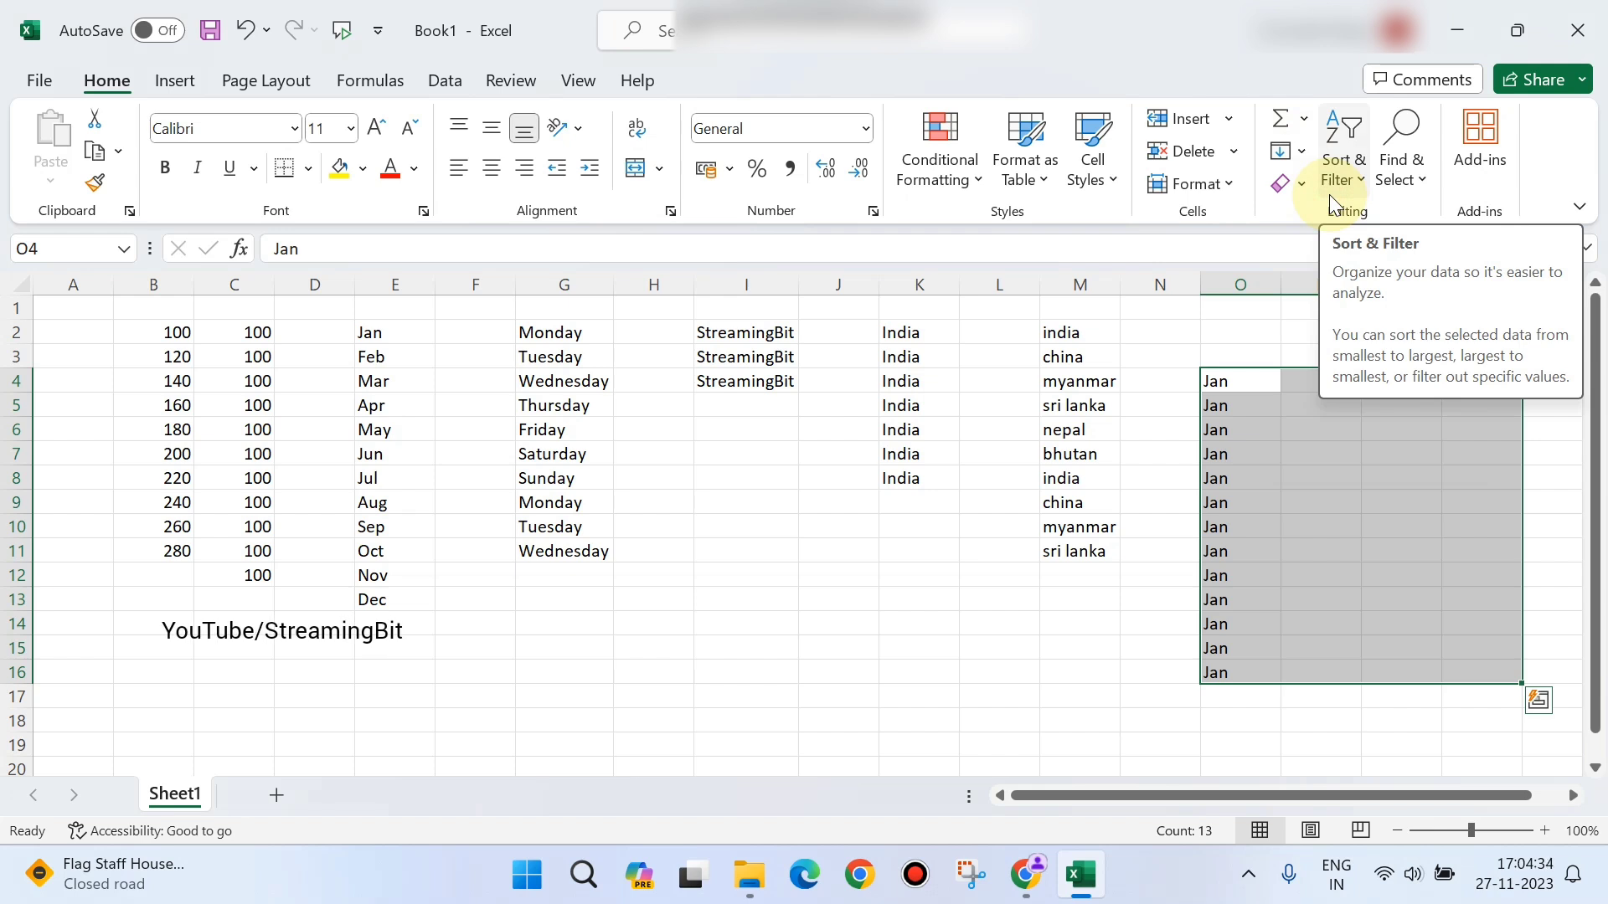
pyautogui.click(1288, 151)
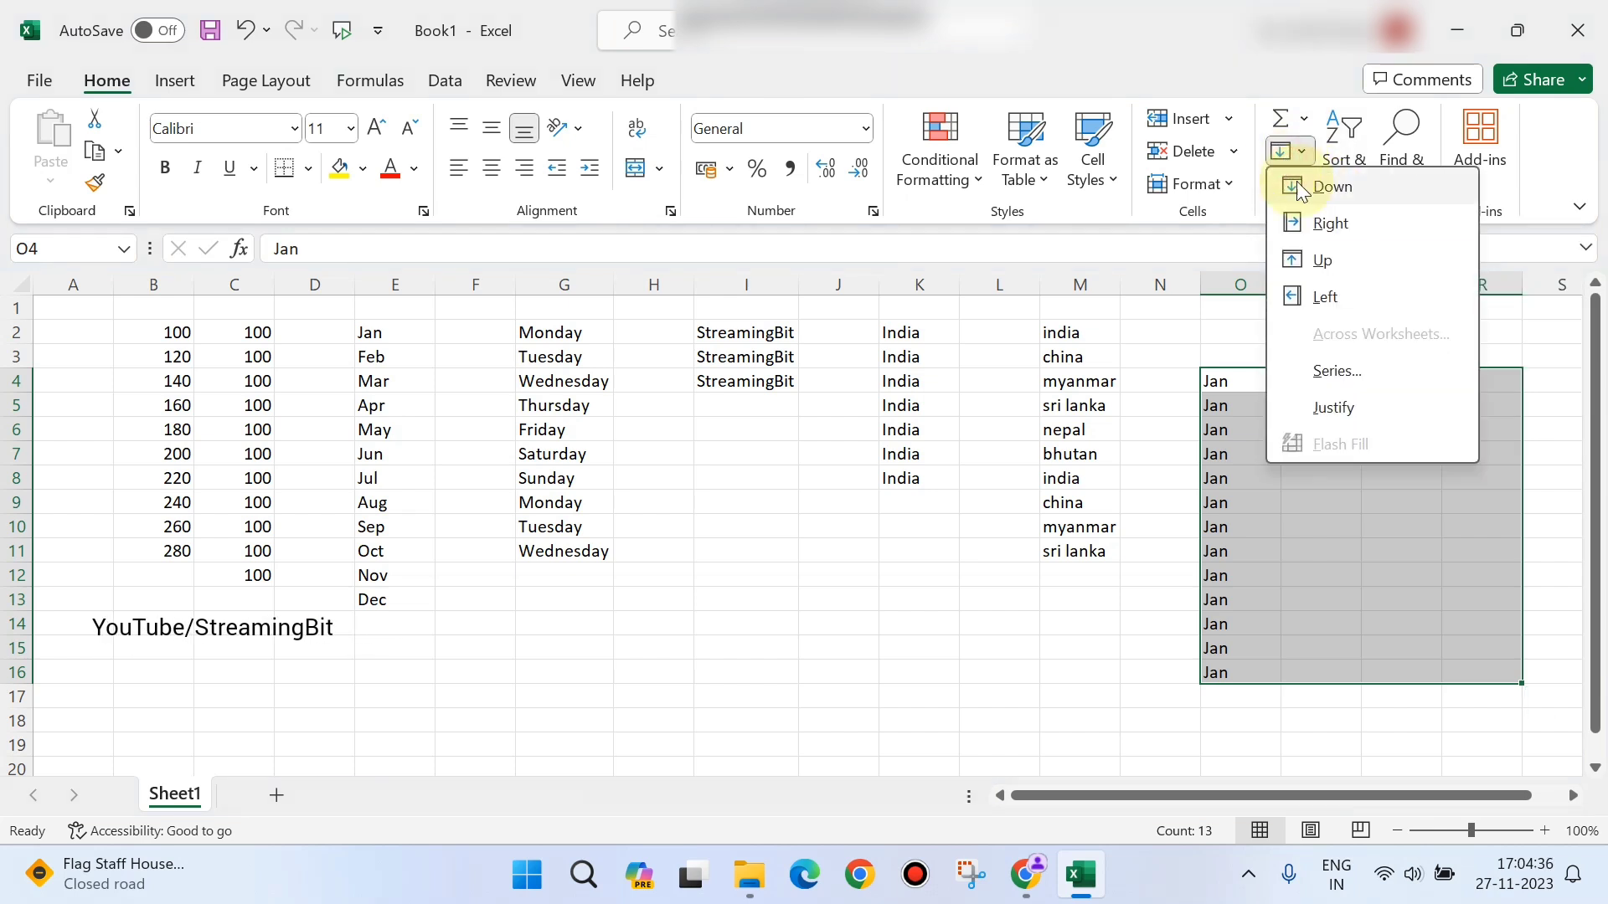
pyautogui.click(1306, 223)
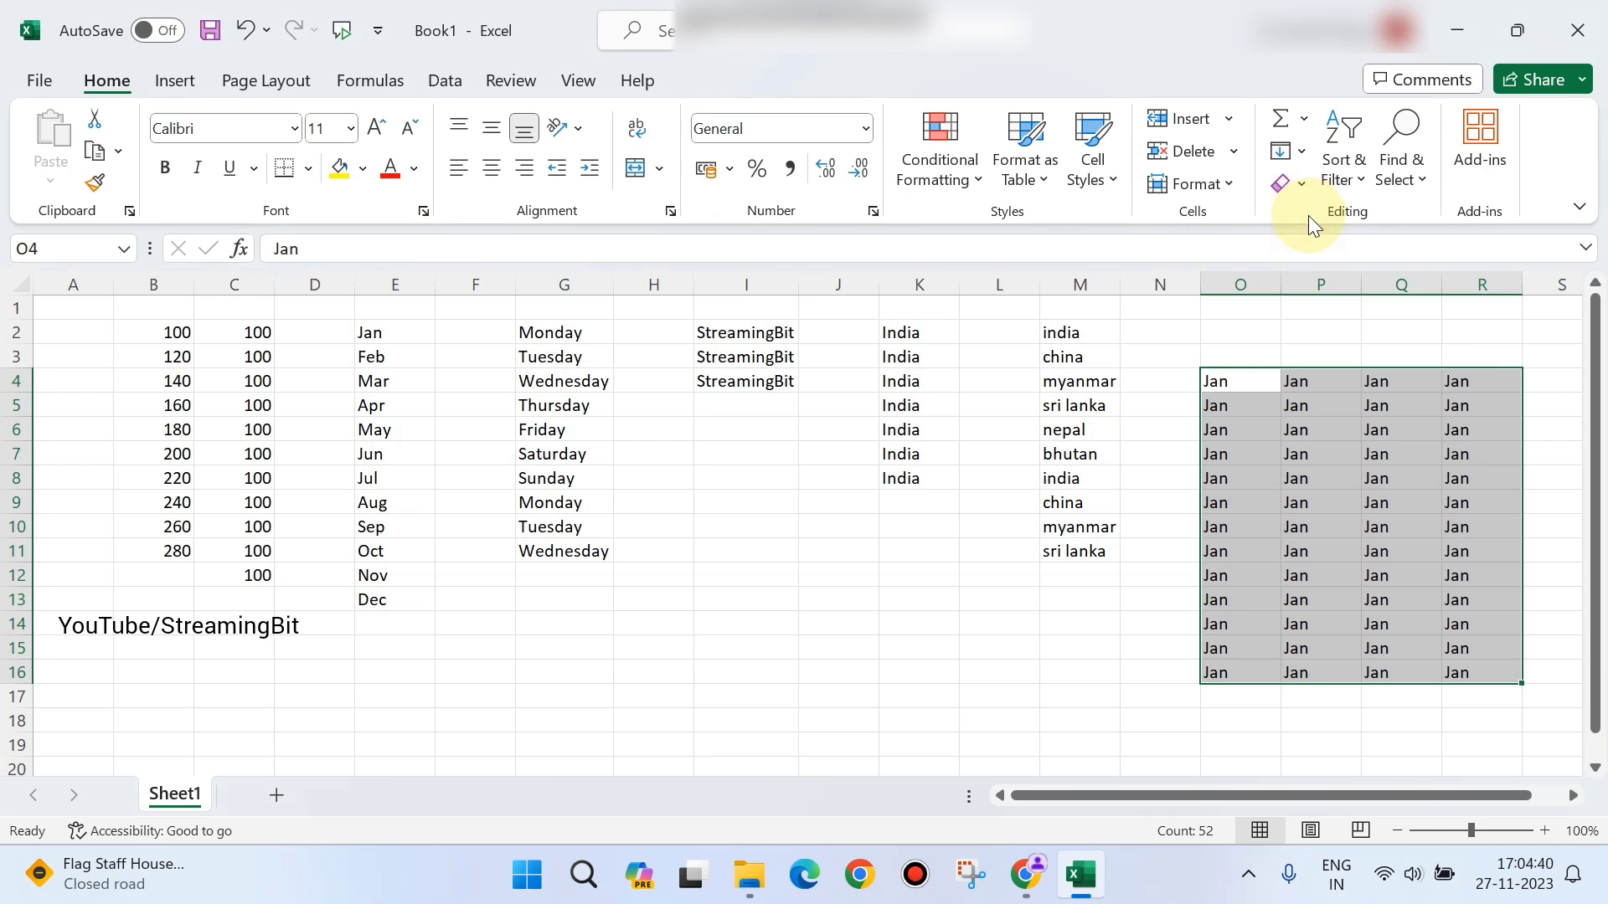